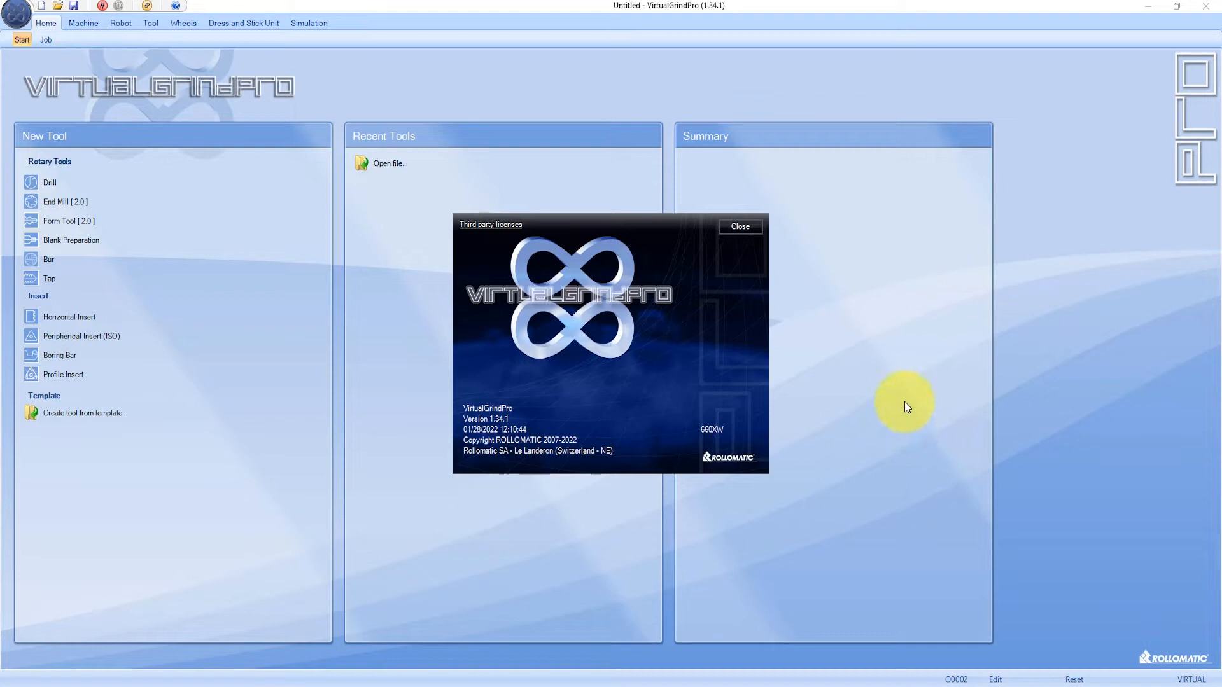
Dismiss the version splash window and open the Set up page of the robot settings.
left_click(741, 226)
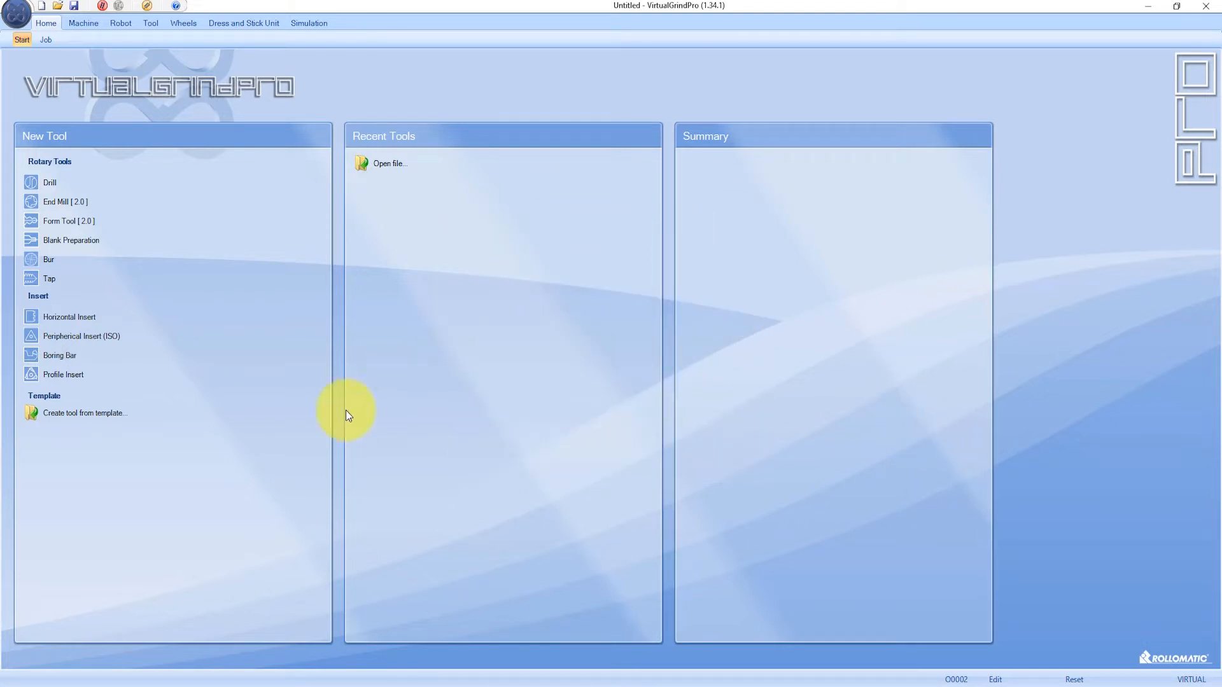
left_click(120, 23)
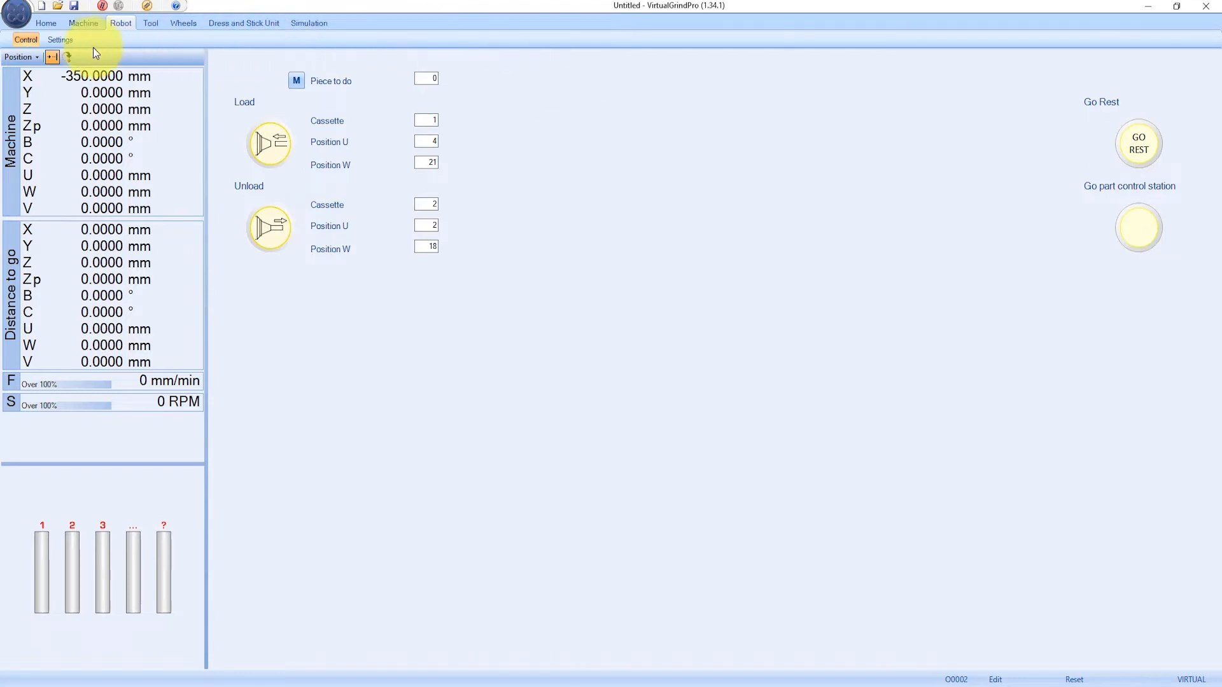
left_click(67, 39)
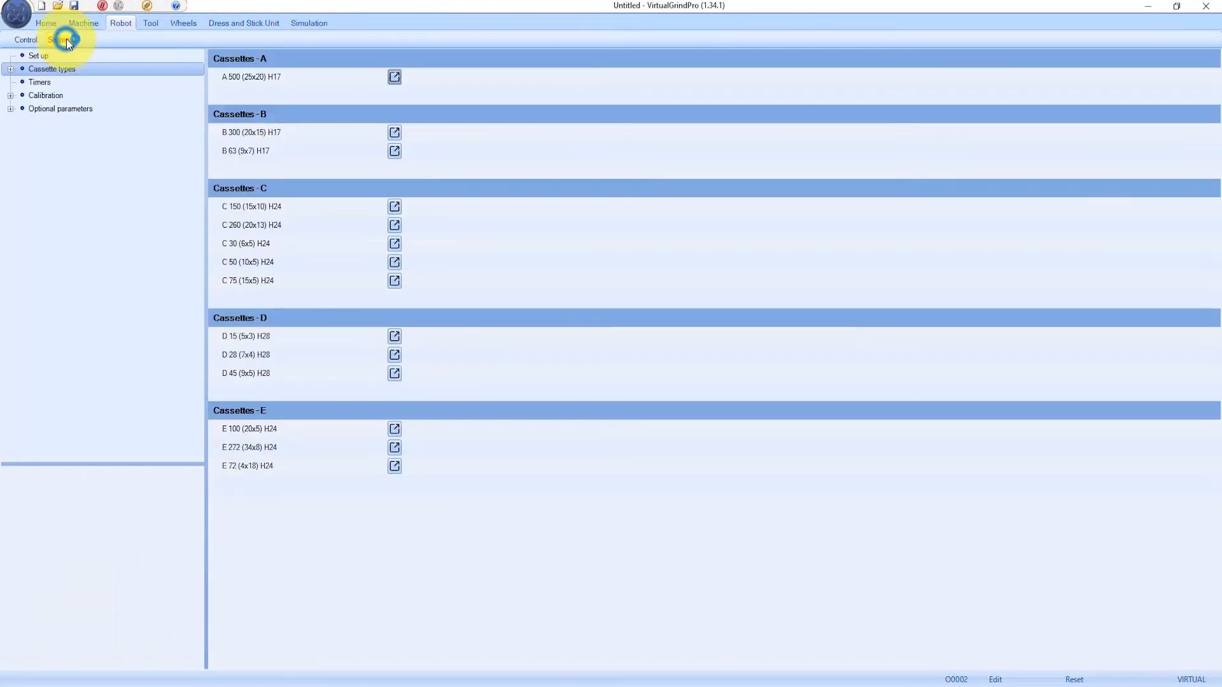
left_click(63, 56)
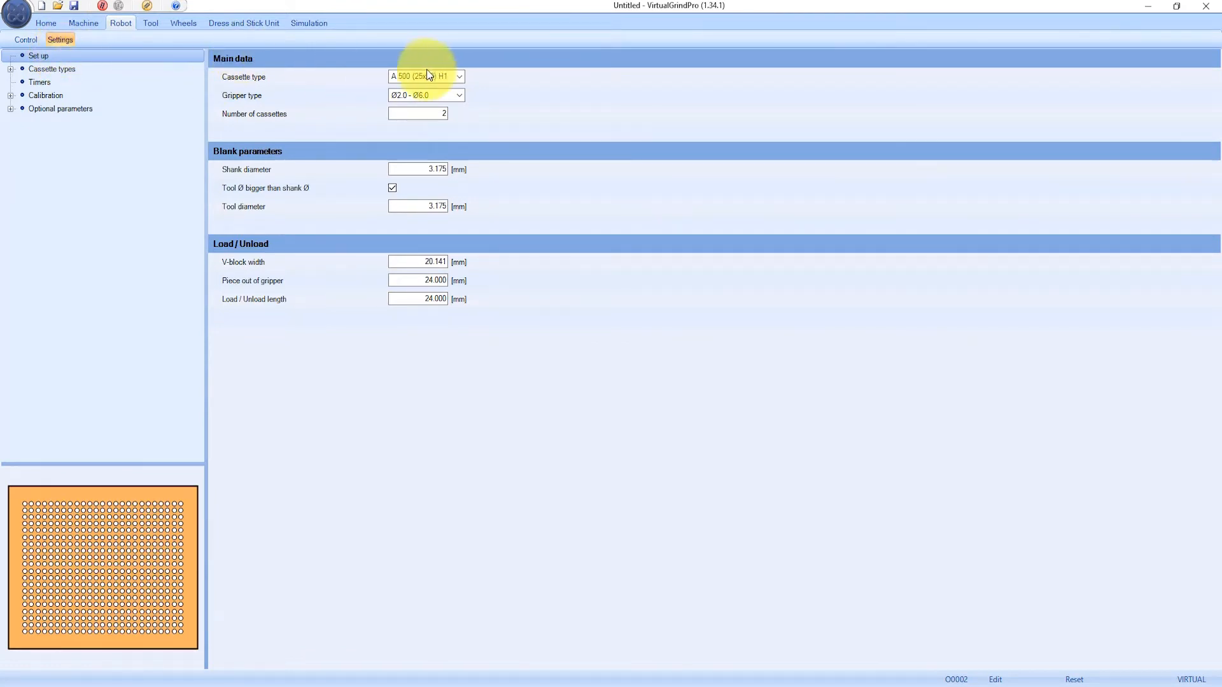
Review the available cassette types and gripper types and the number of cassettes in the robot's main data.
left_click(461, 76)
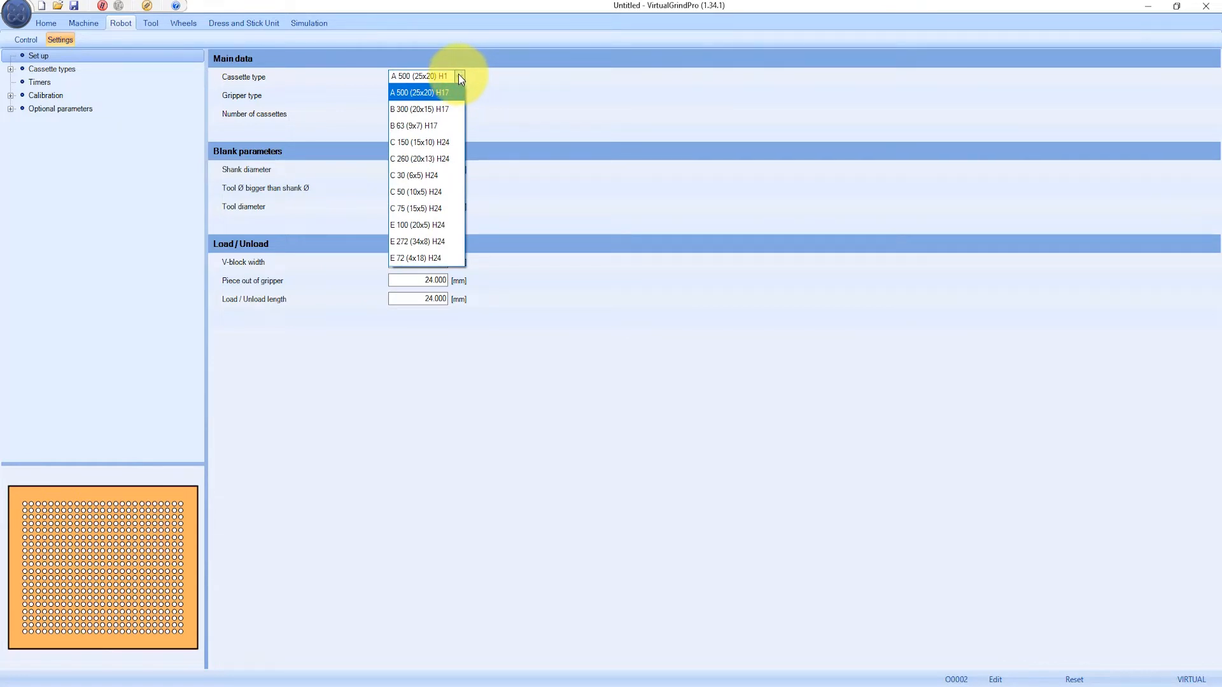
left_click(461, 75)
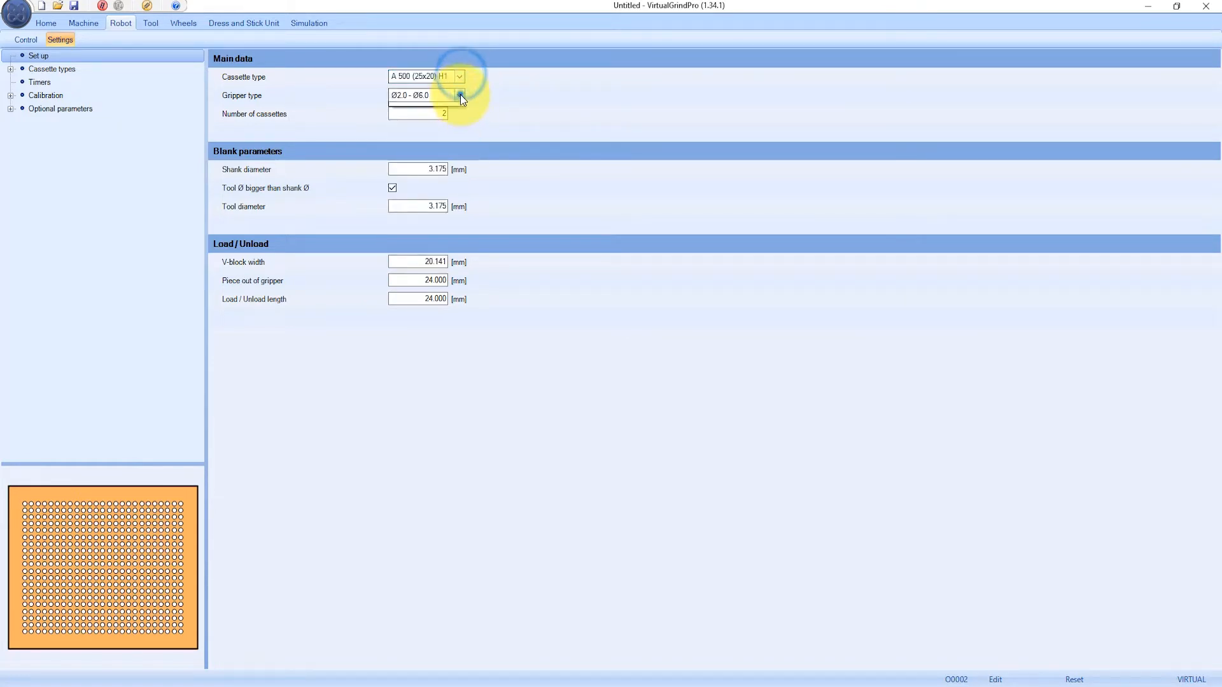
left_click(460, 95)
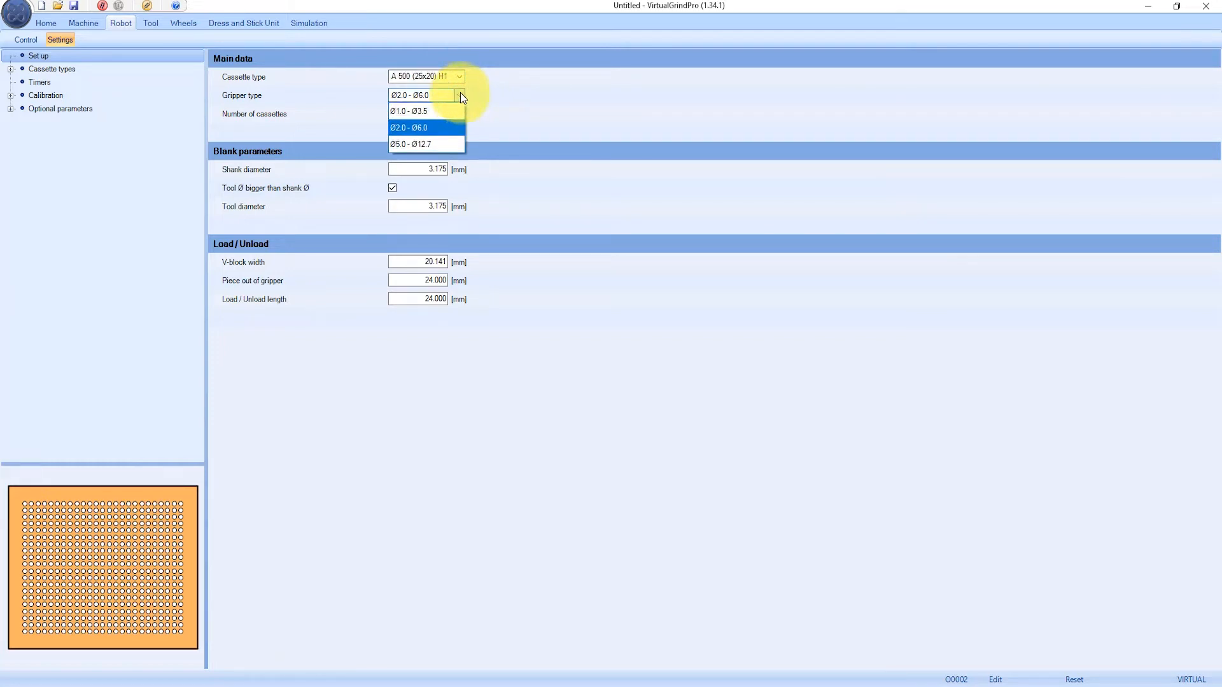
left_click(460, 95)
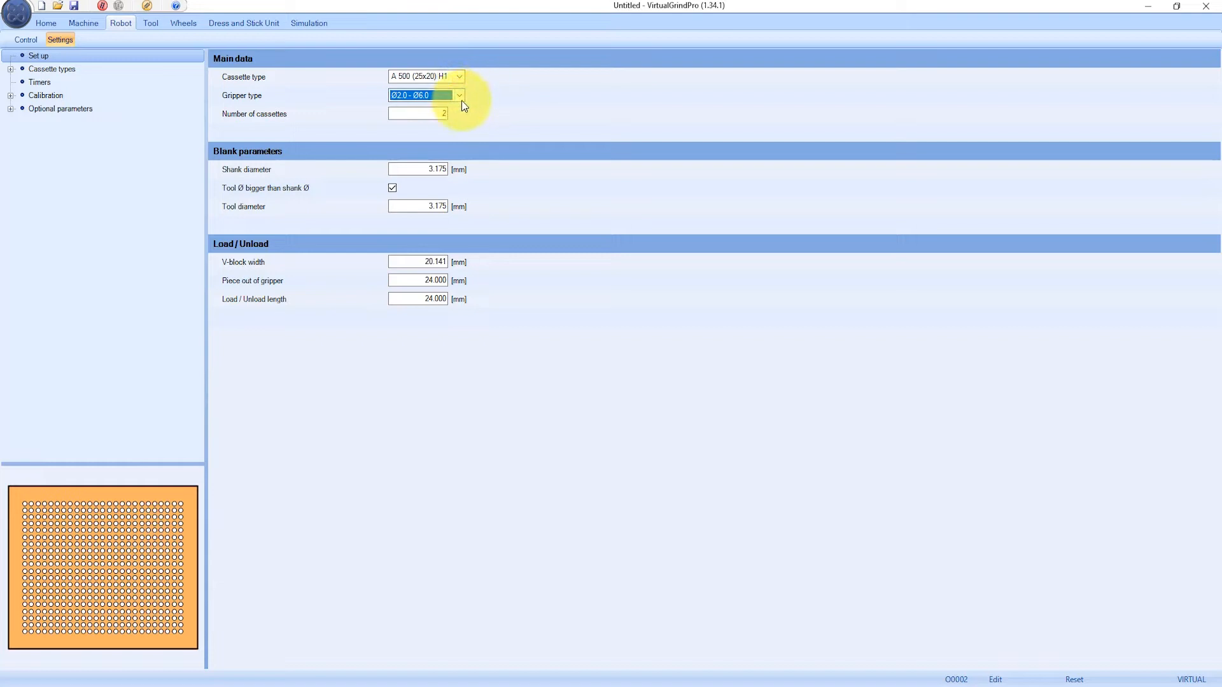
left_click(435, 115)
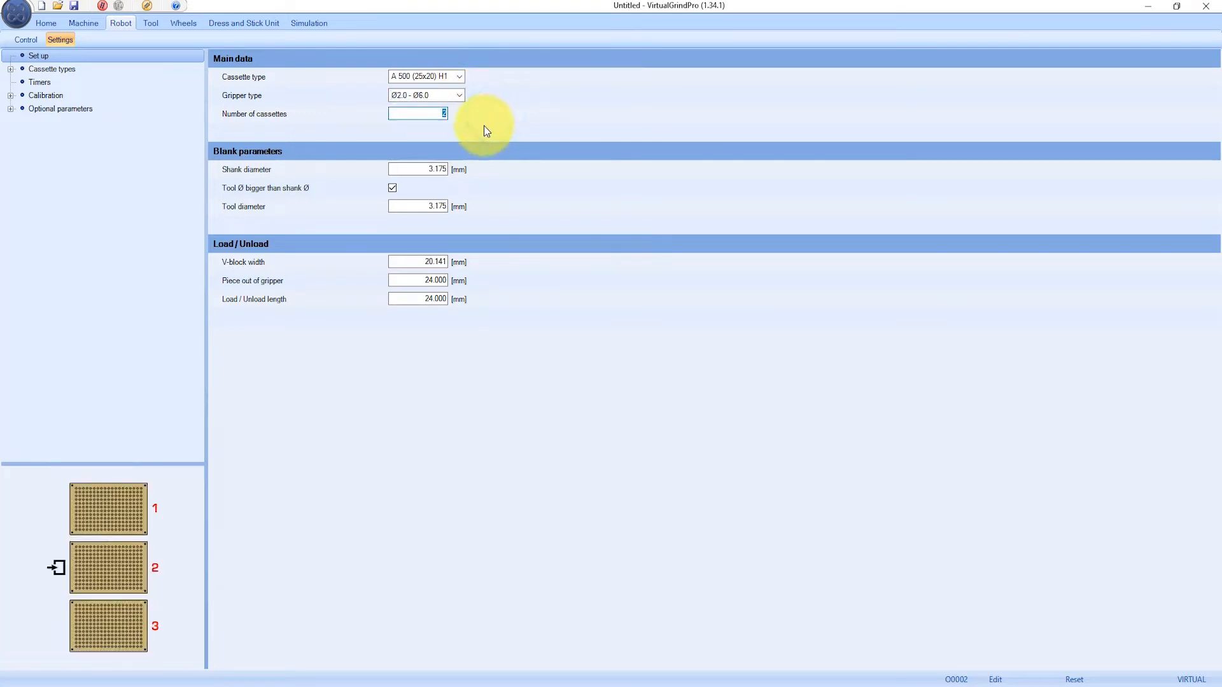
Turn off the Tool Ø bigger than shank Ø option, and review the V-block width, piece out of gripper and load/unload length.
left_click(423, 170)
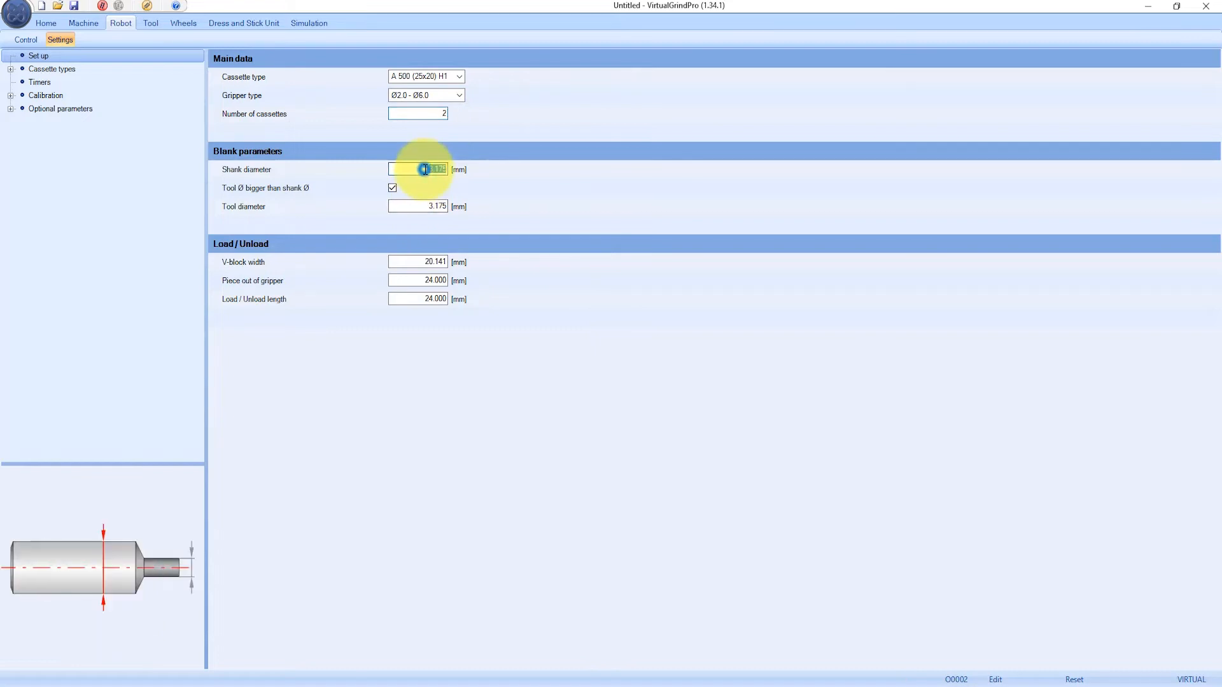
left_click(394, 189)
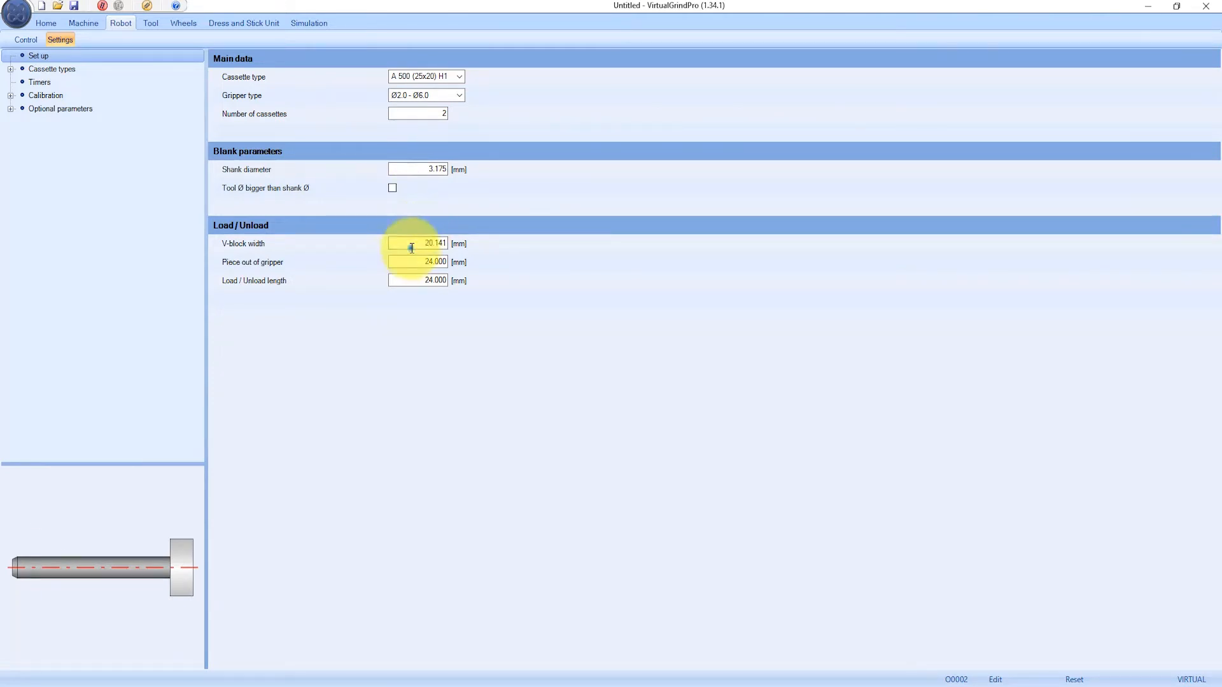
left_click(411, 248)
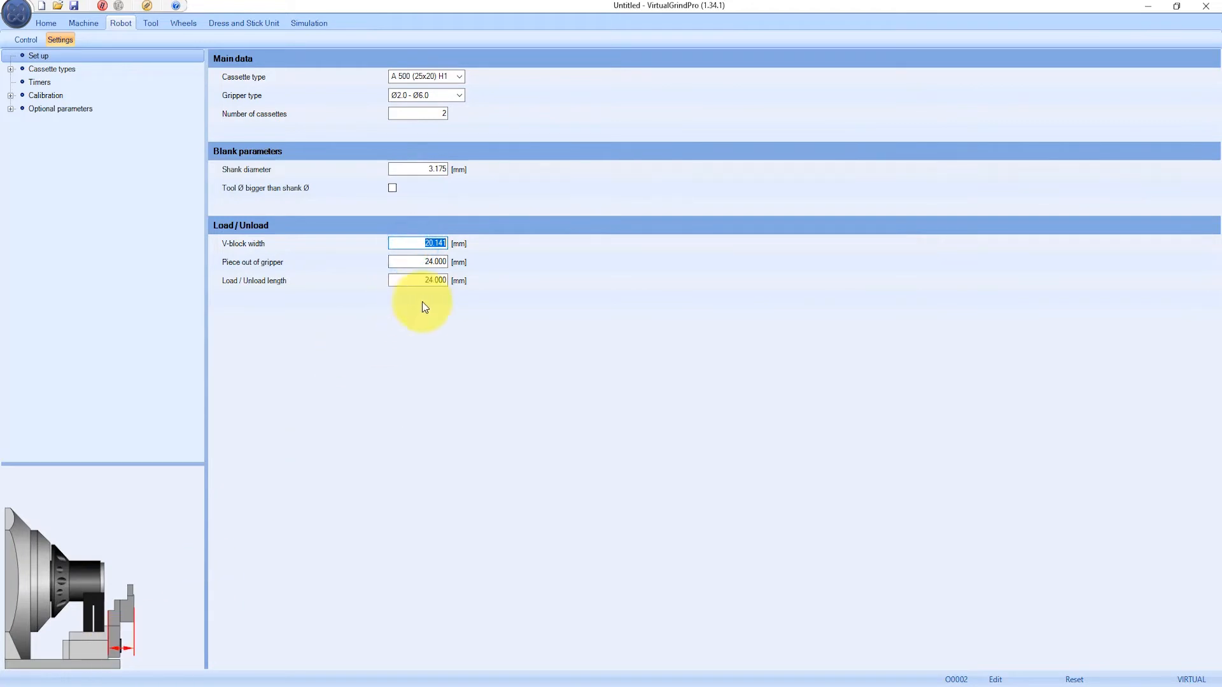
left_click(414, 261)
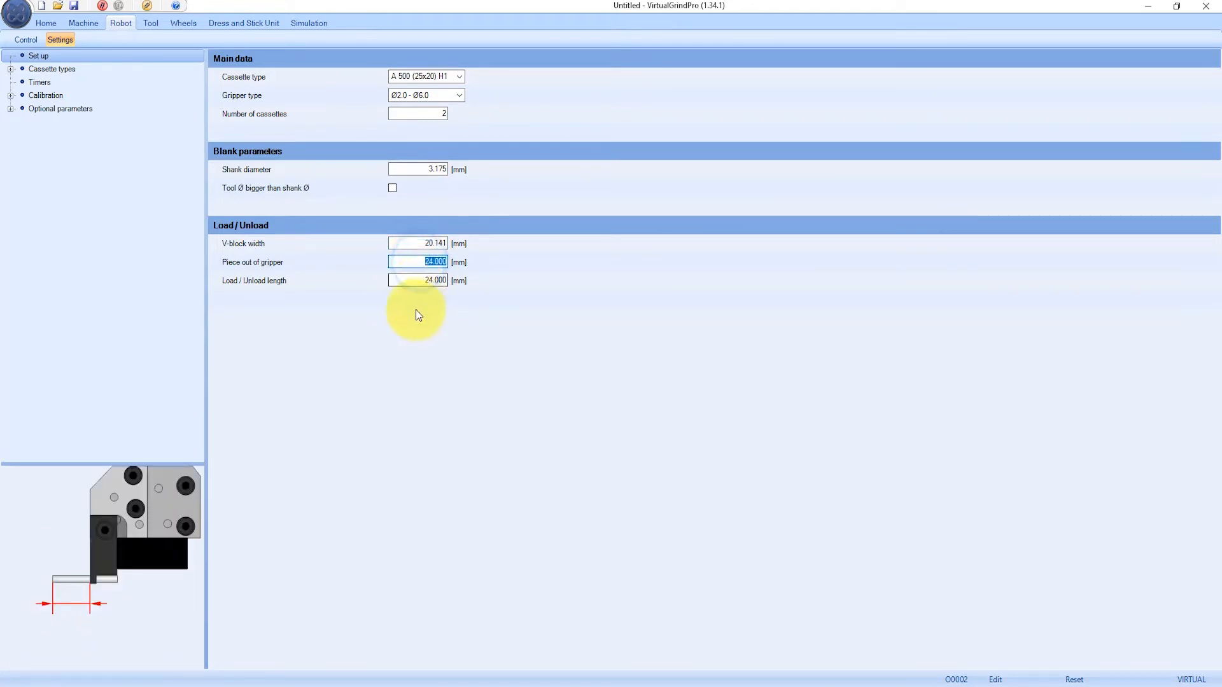
left_click(415, 278)
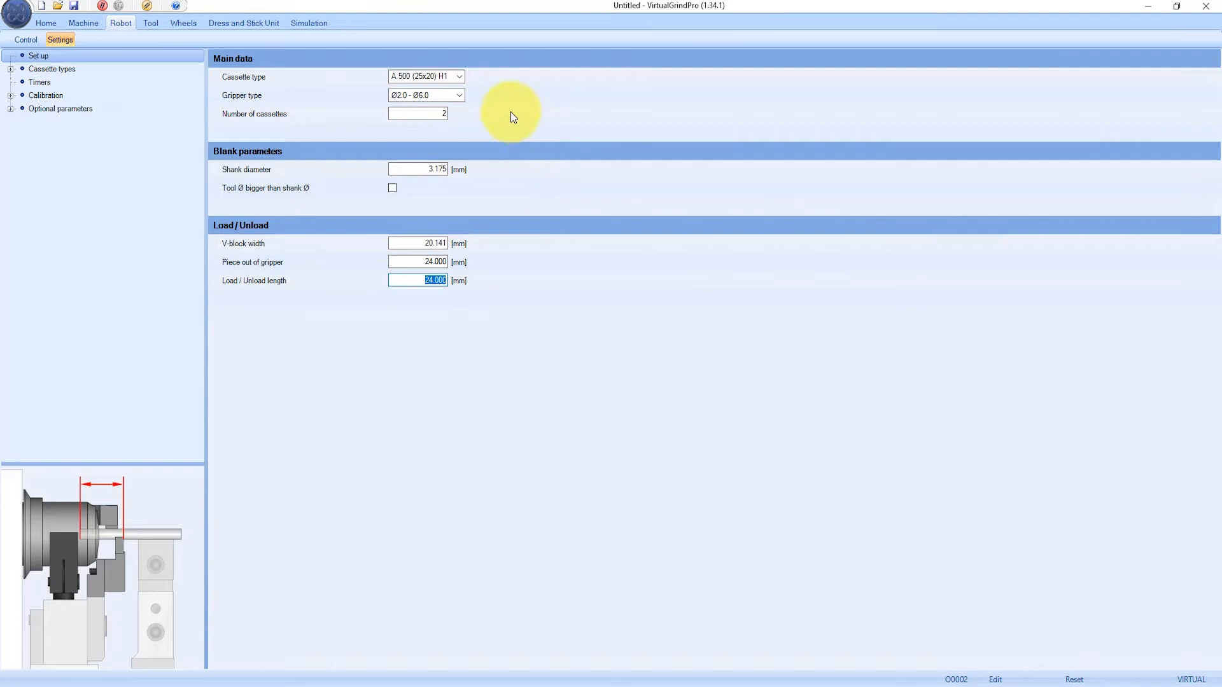
Try the gripper types Ø1.0 - Ø3.5 and Ø5.0 - Ø12.7, and set the gripper type back to Ø2.0 - Ø6.0.
left_click(459, 95)
left_click(429, 111)
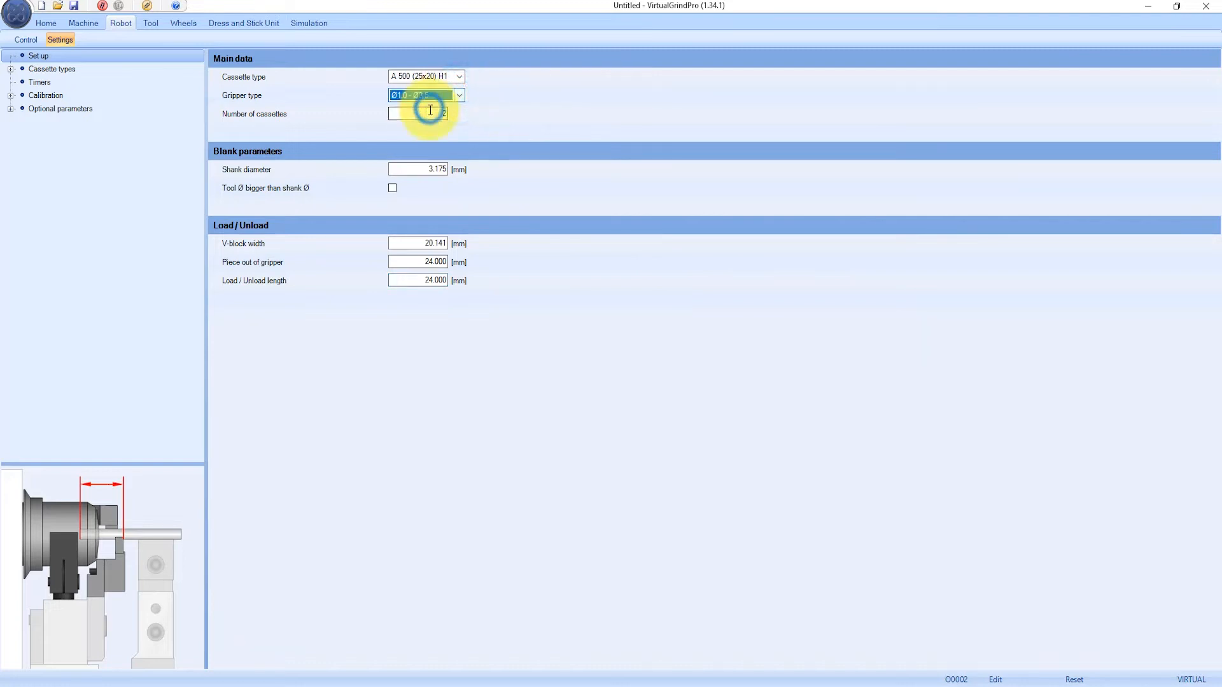
left_click(459, 95)
left_click(445, 146)
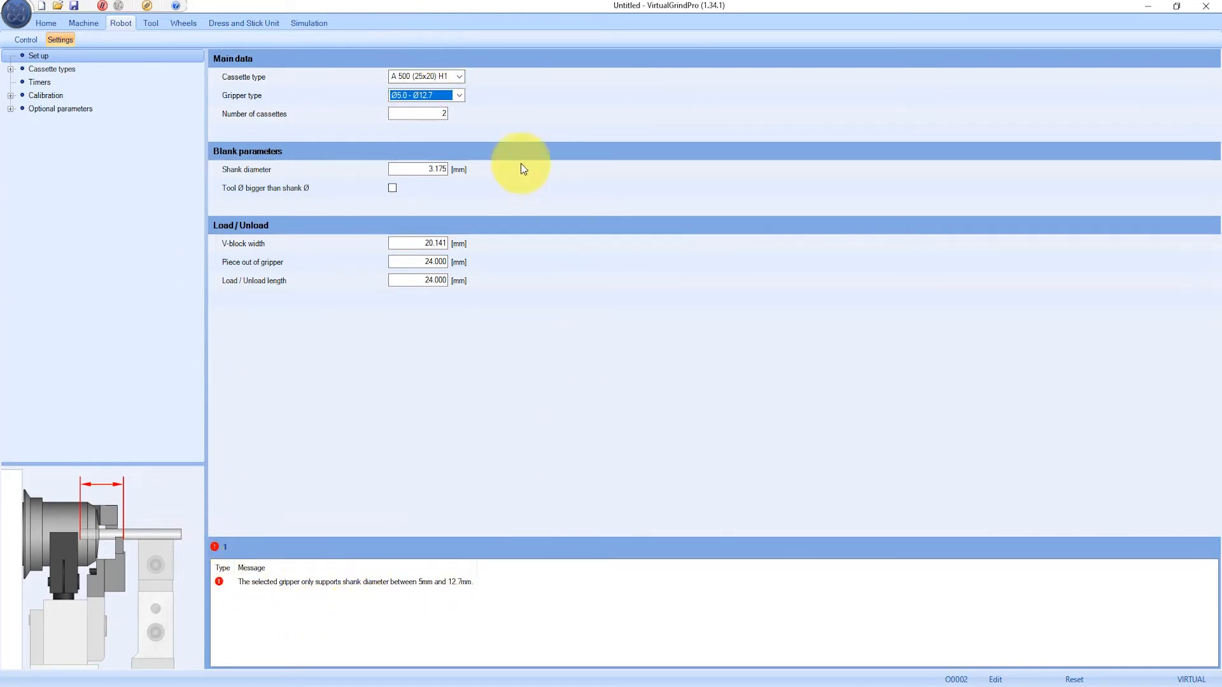
left_click(459, 98)
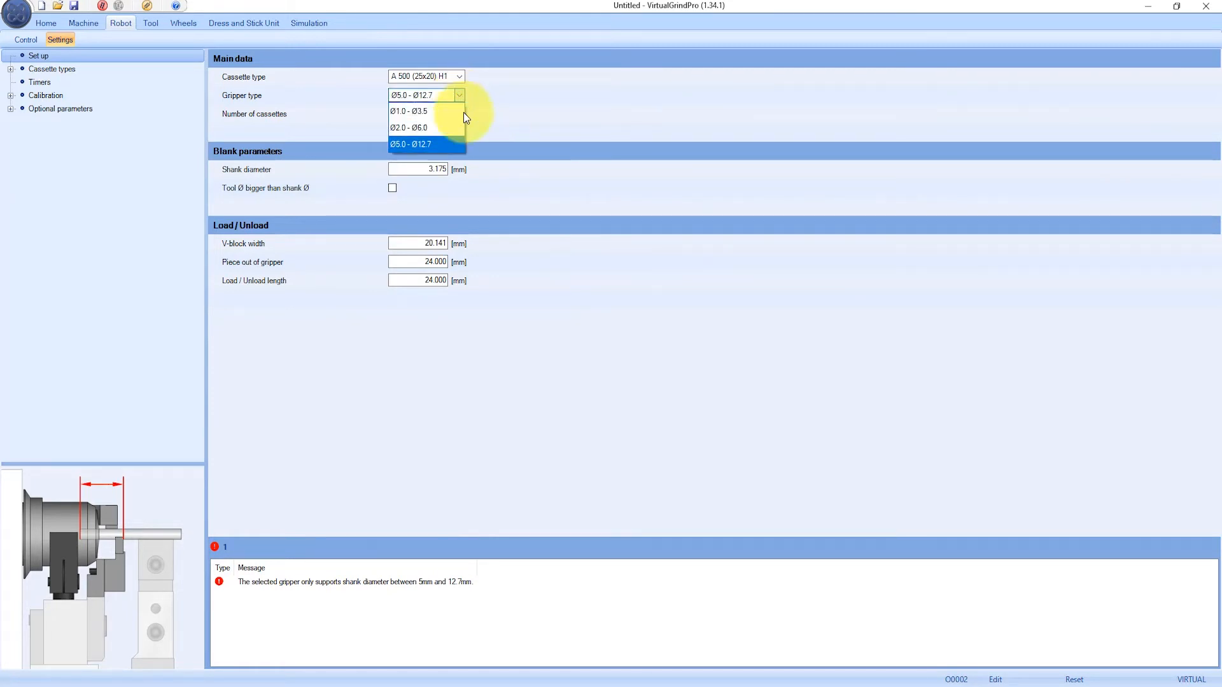
left_click(448, 128)
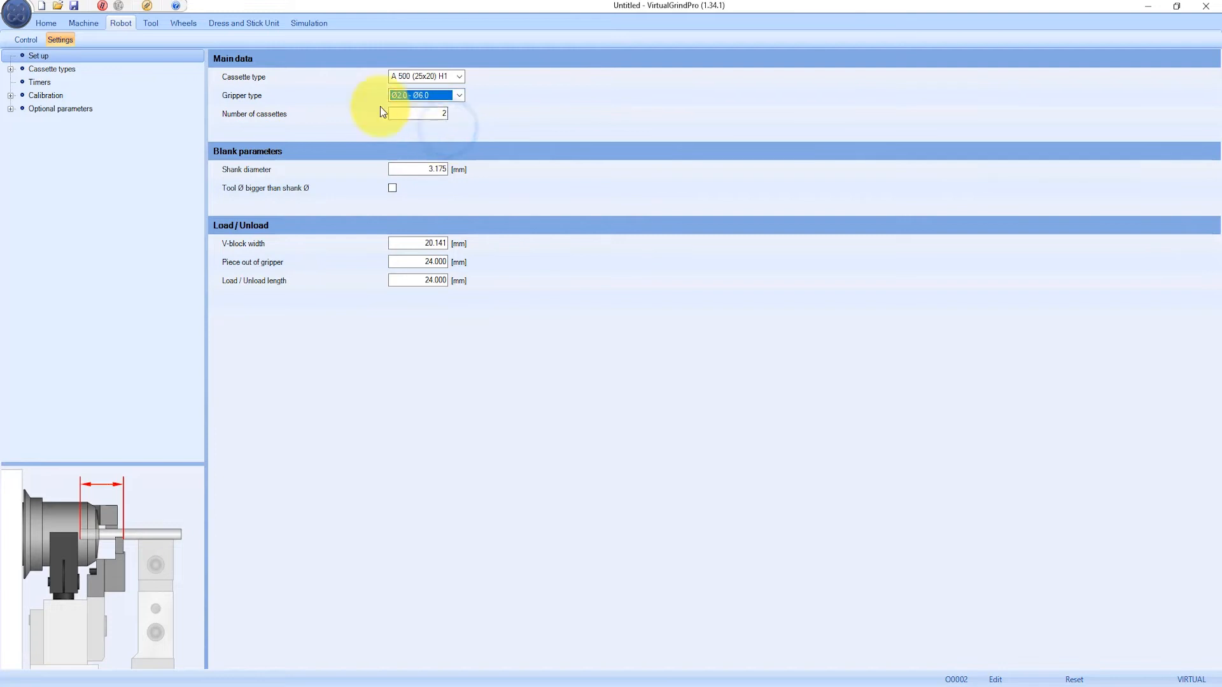
Expand the cassette types and review the list of standard cassettes.
left_click(63, 70)
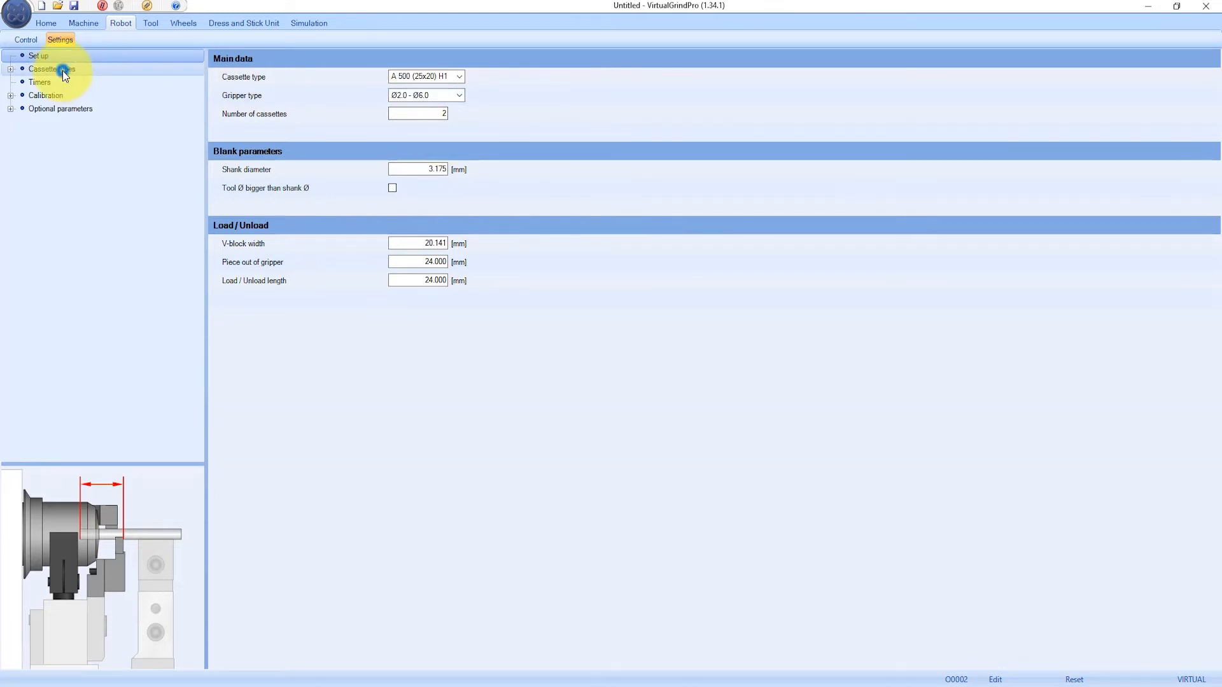
left_click(10, 68)
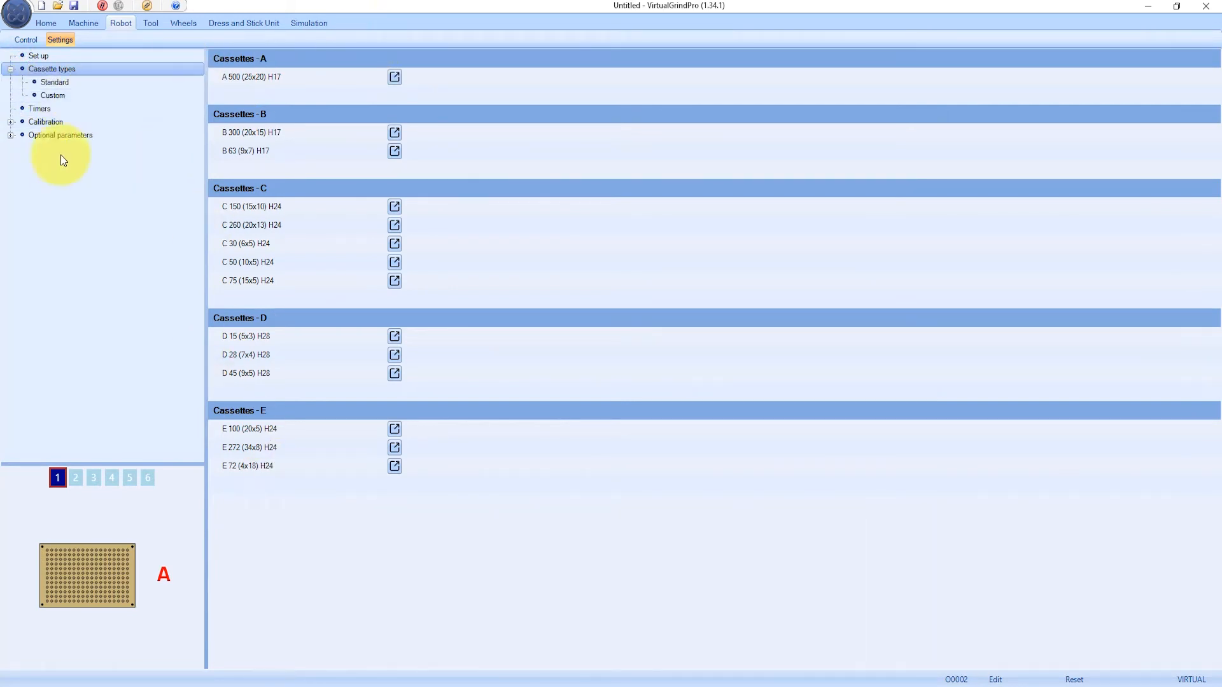
left_click(54, 82)
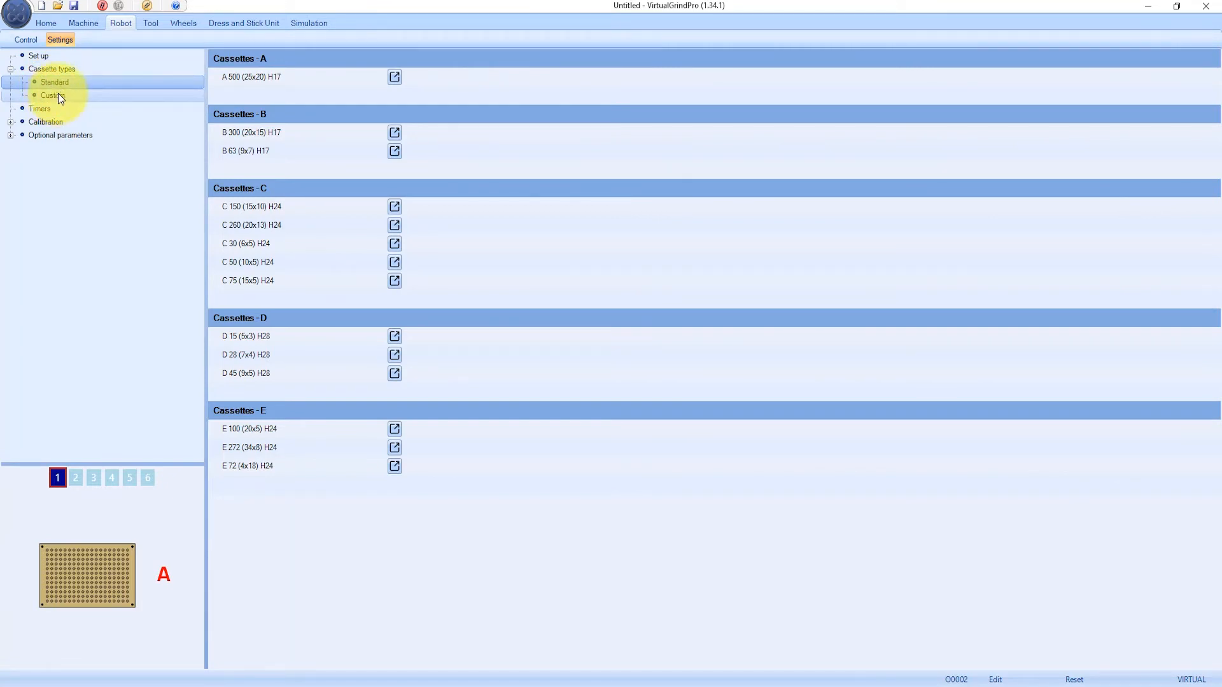
Add a custom cassette that takes its values from B 300 (20x15) H17 and name it Demo.
left_click(59, 96)
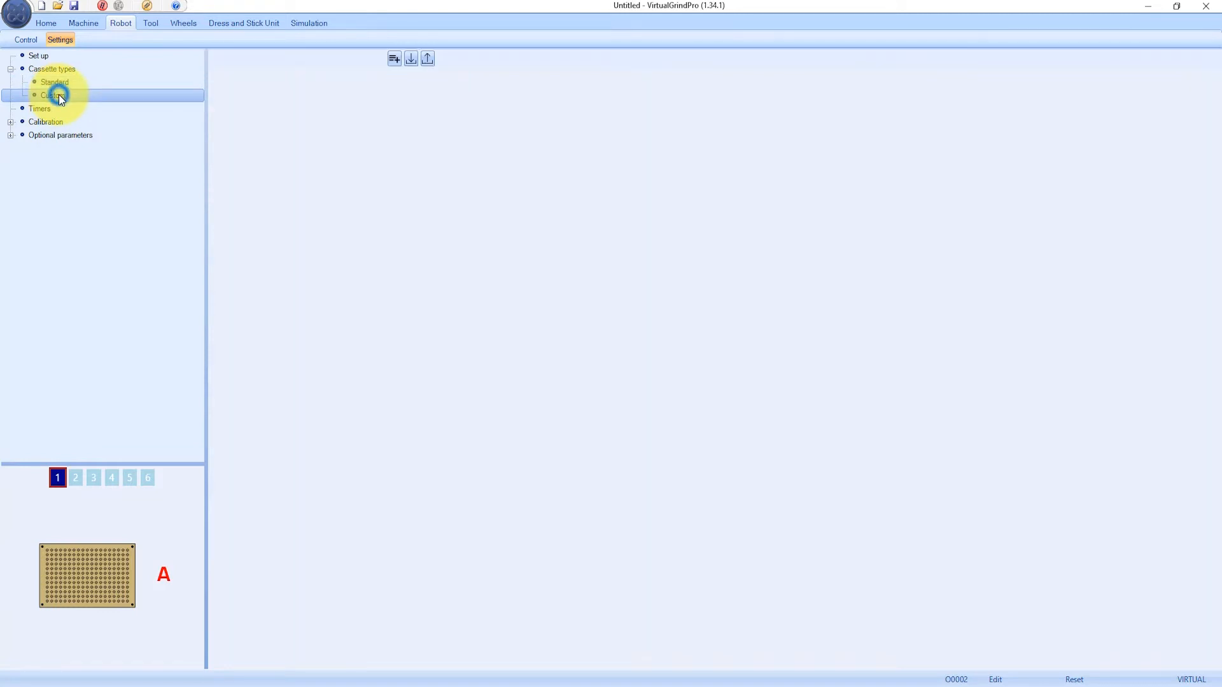
left_click(394, 59)
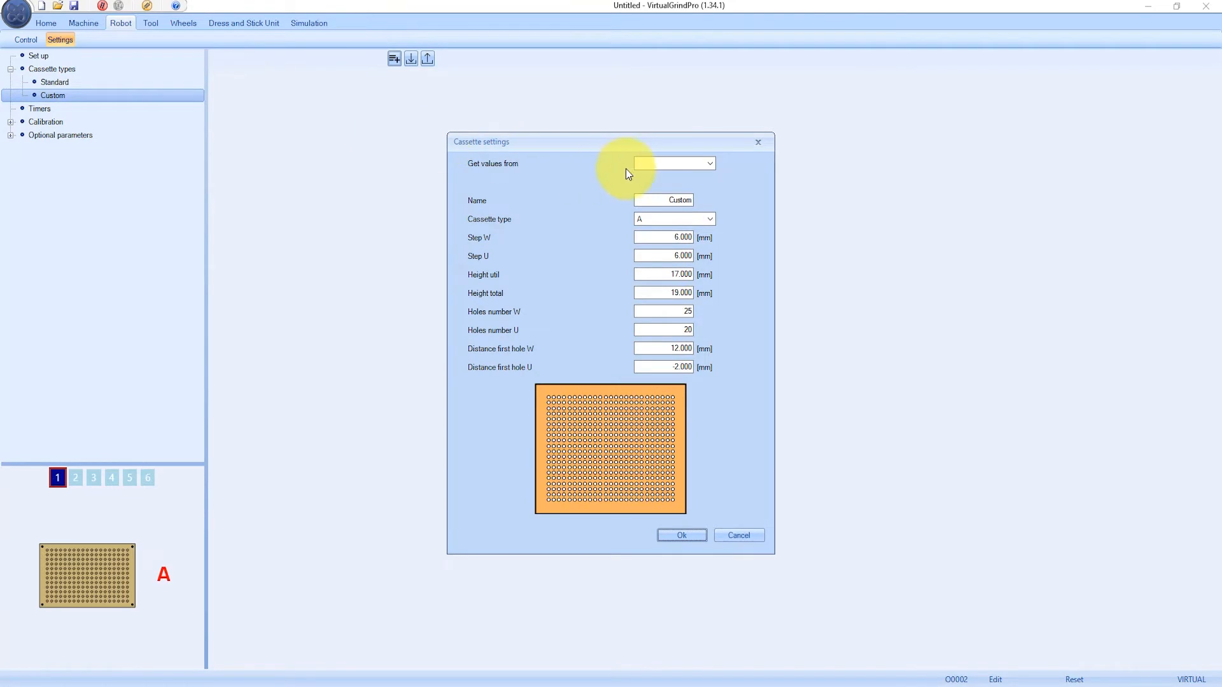
left_click(651, 164)
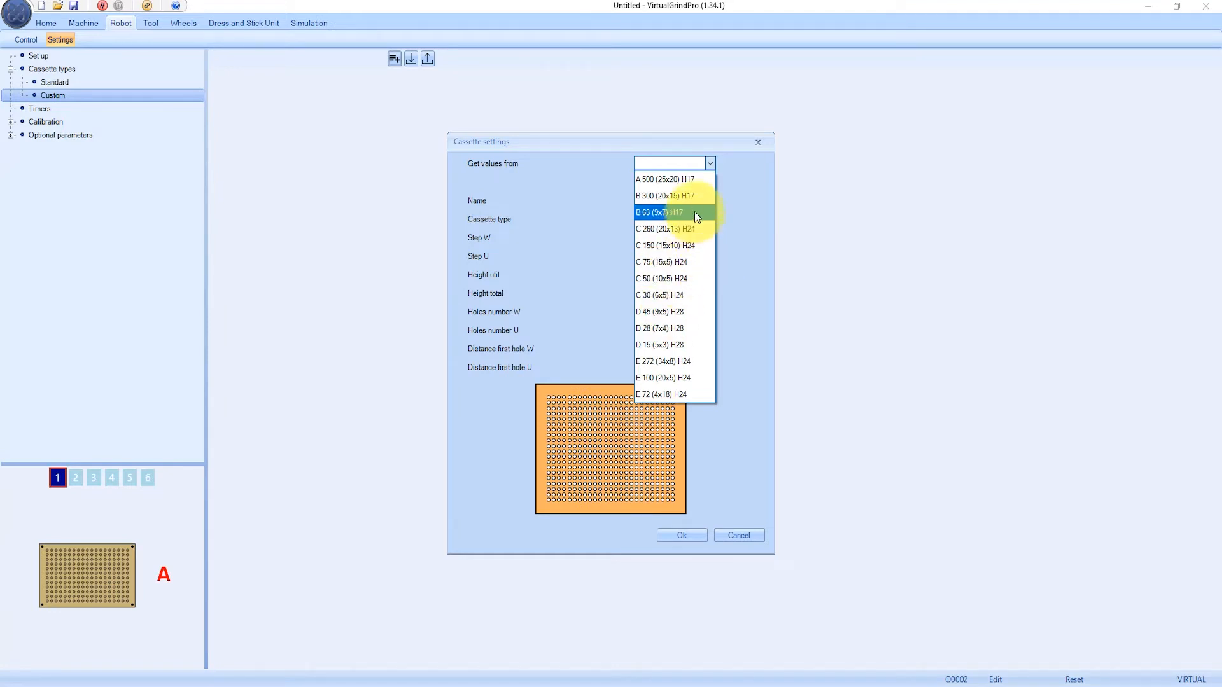
left_click(690, 195)
left_click(641, 200)
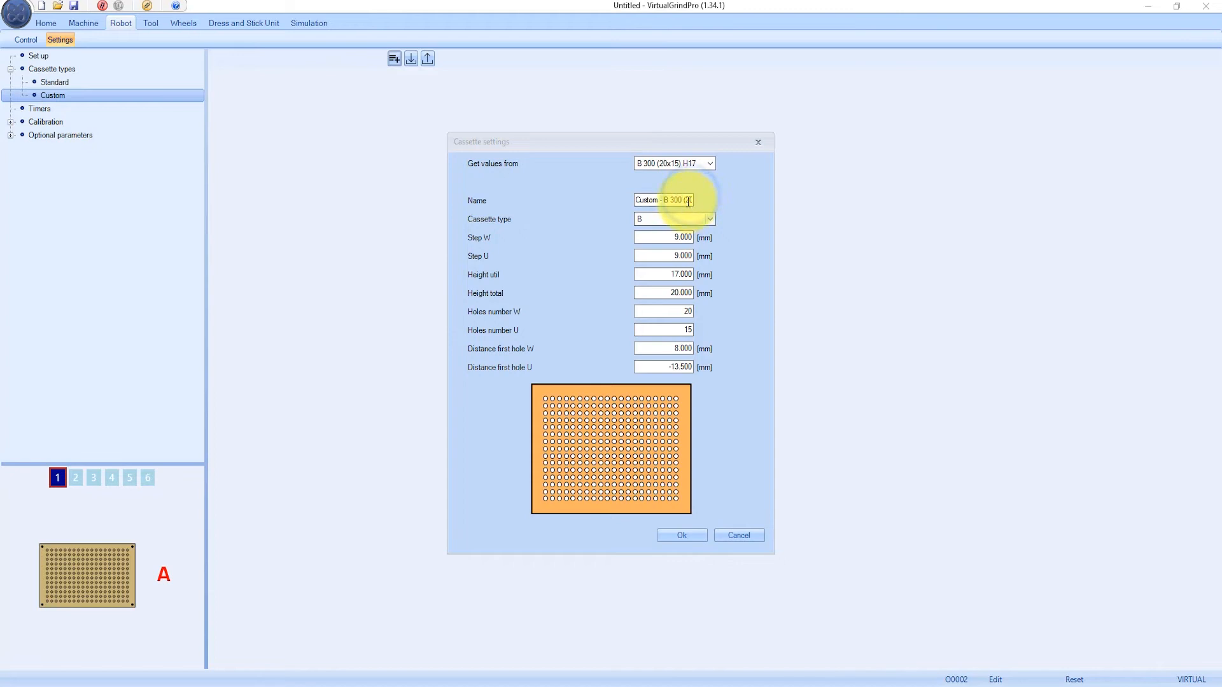
left_click_drag(635, 199, 740, 203)
type("Demo")
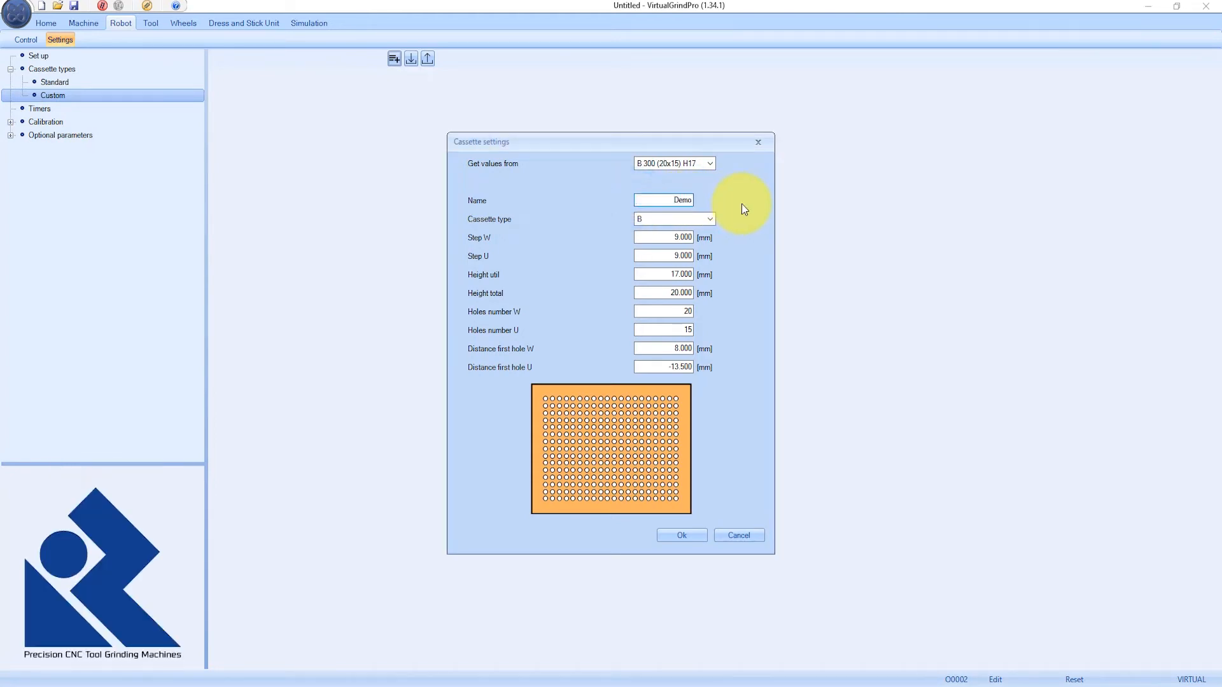
Check the Demo cassette's step, height and first-hole distance parameters against their diagrams, and save the cassette.
left_click(665, 236)
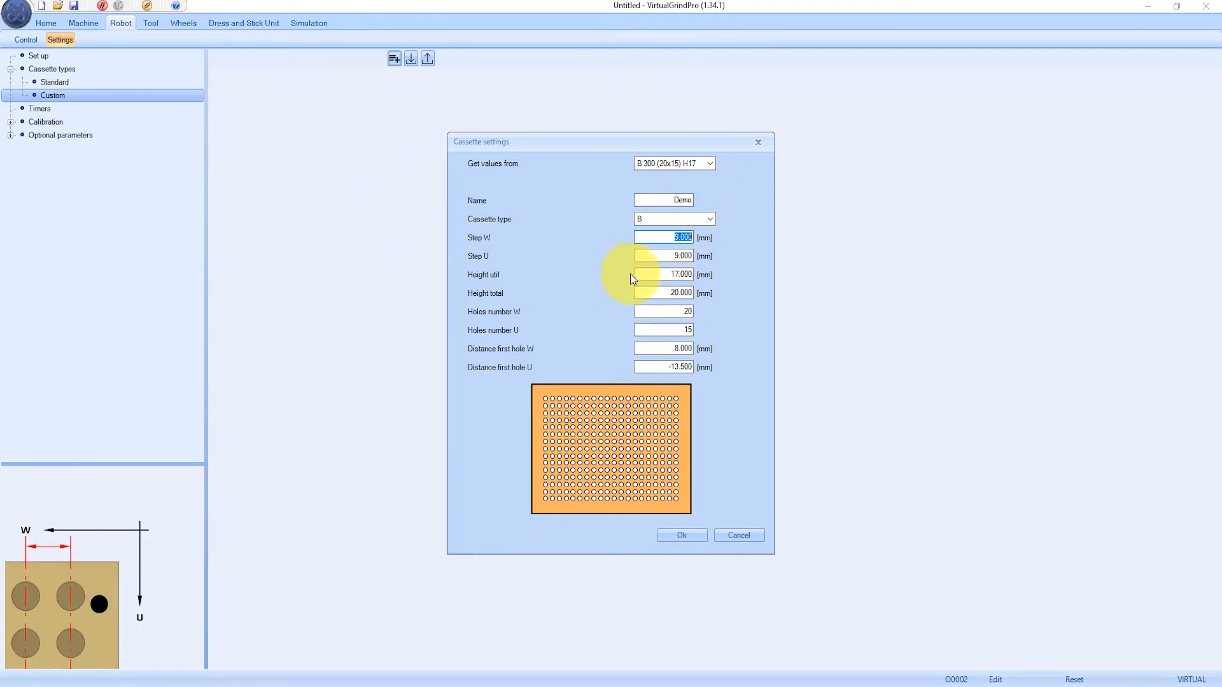
left_click(665, 256)
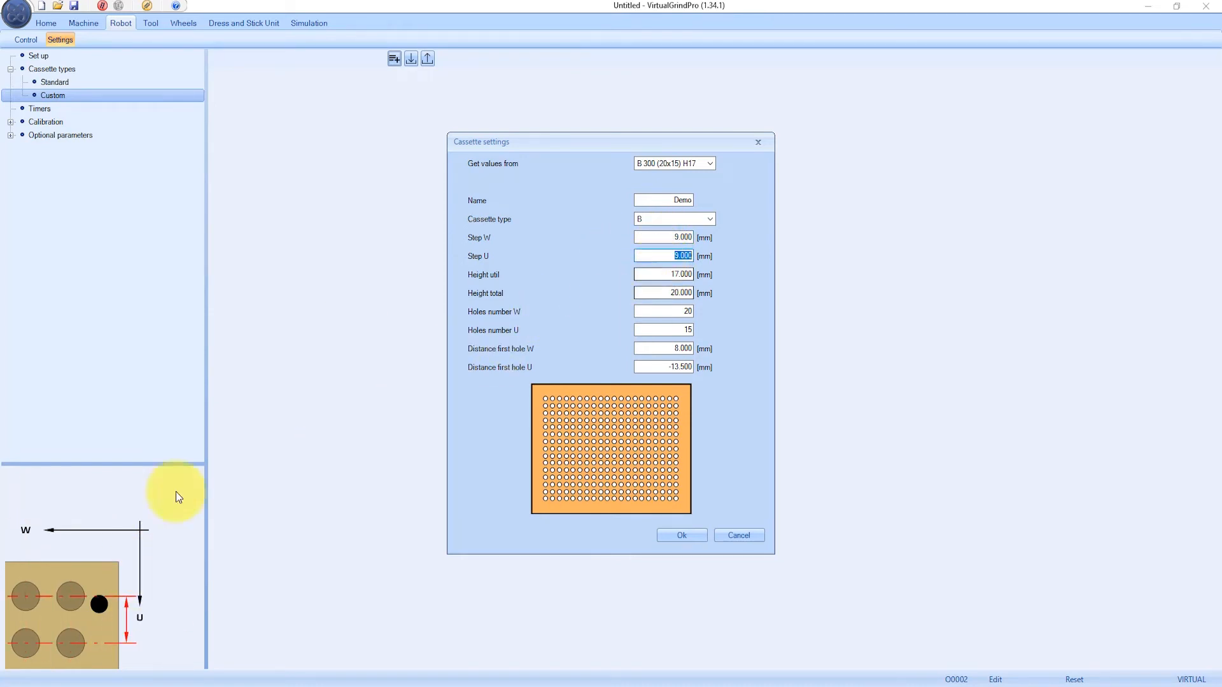
left_click(655, 273)
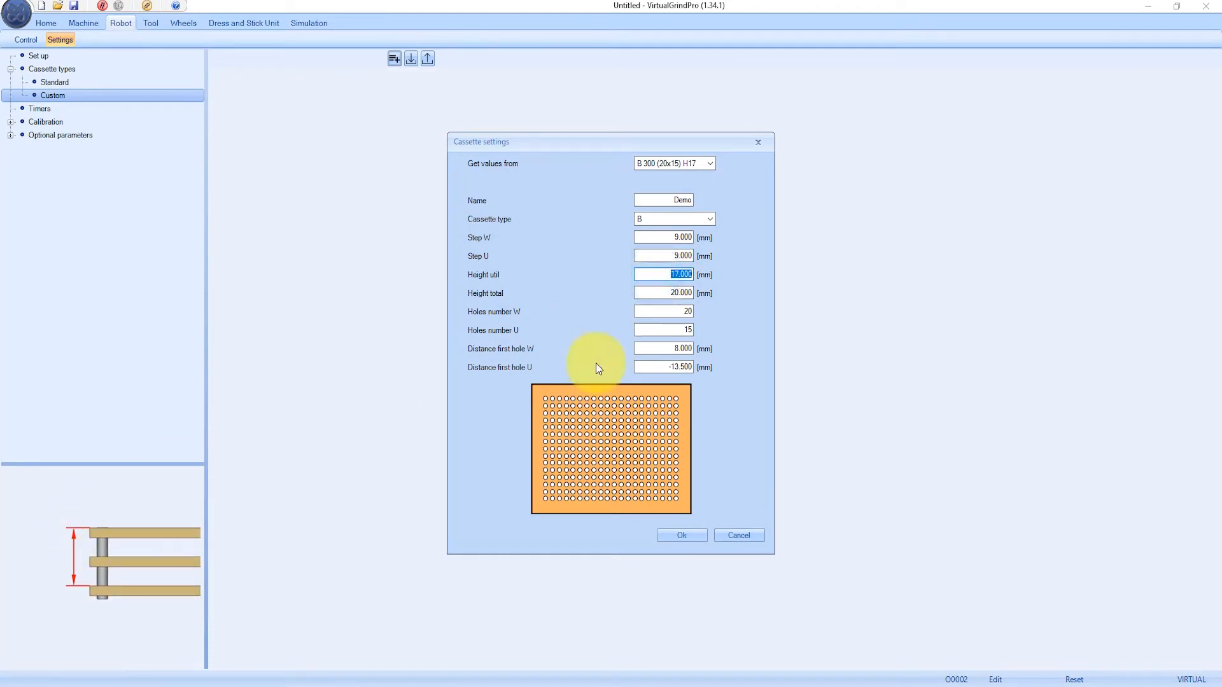
left_click(672, 292)
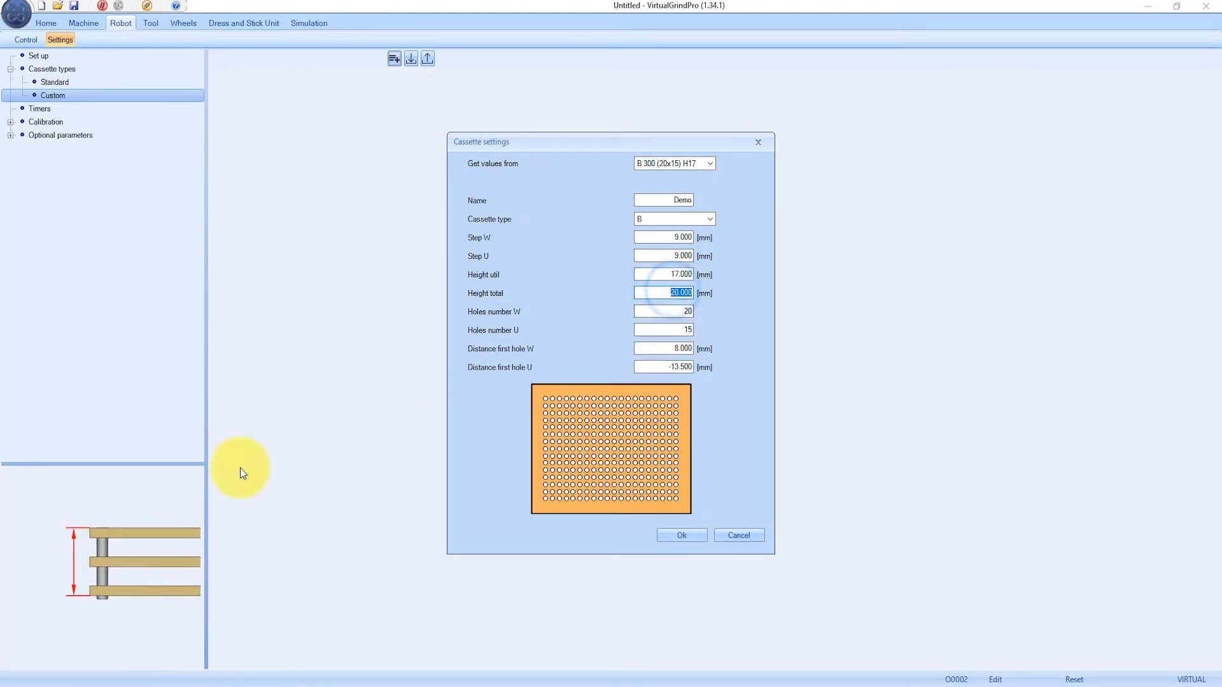
left_click(667, 347)
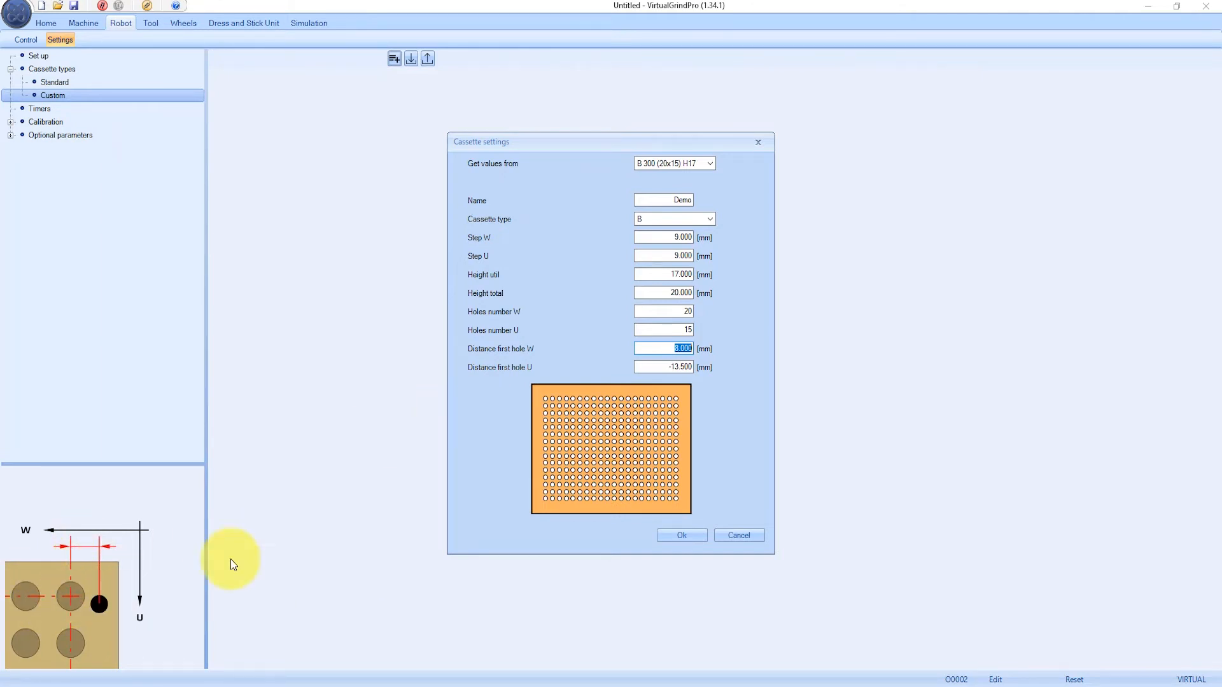
left_click(683, 536)
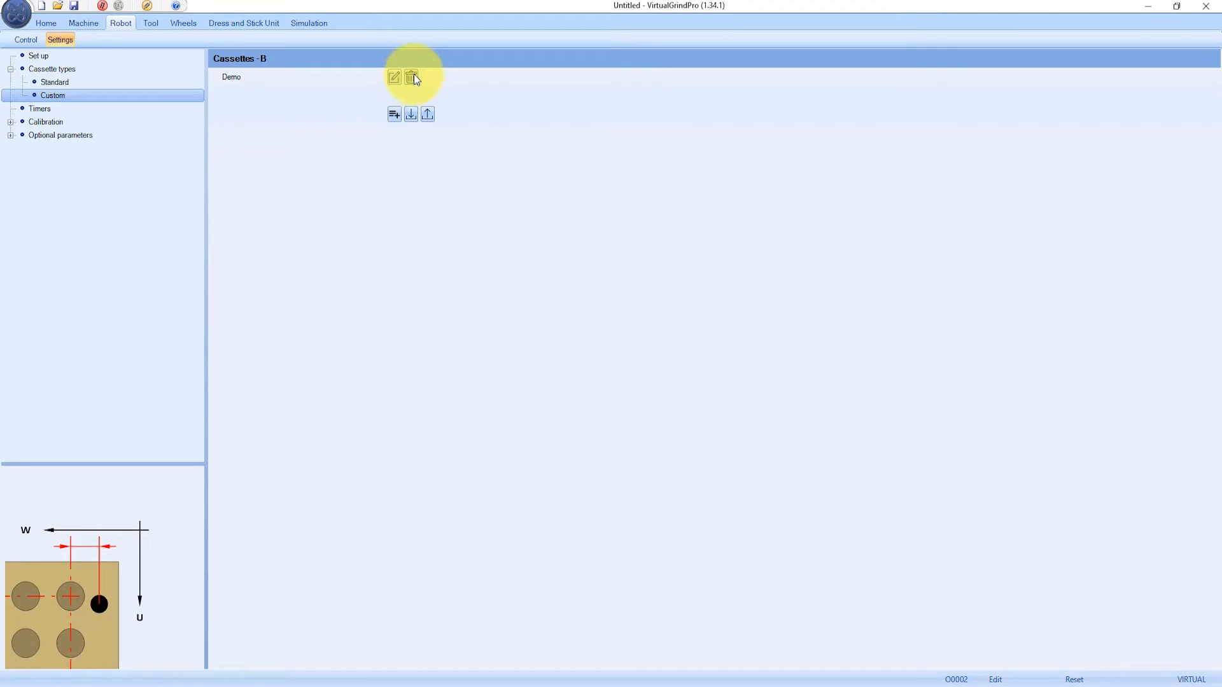
View the Demo cassette's settings from the overview of all cassette types, and close them.
left_click(67, 71)
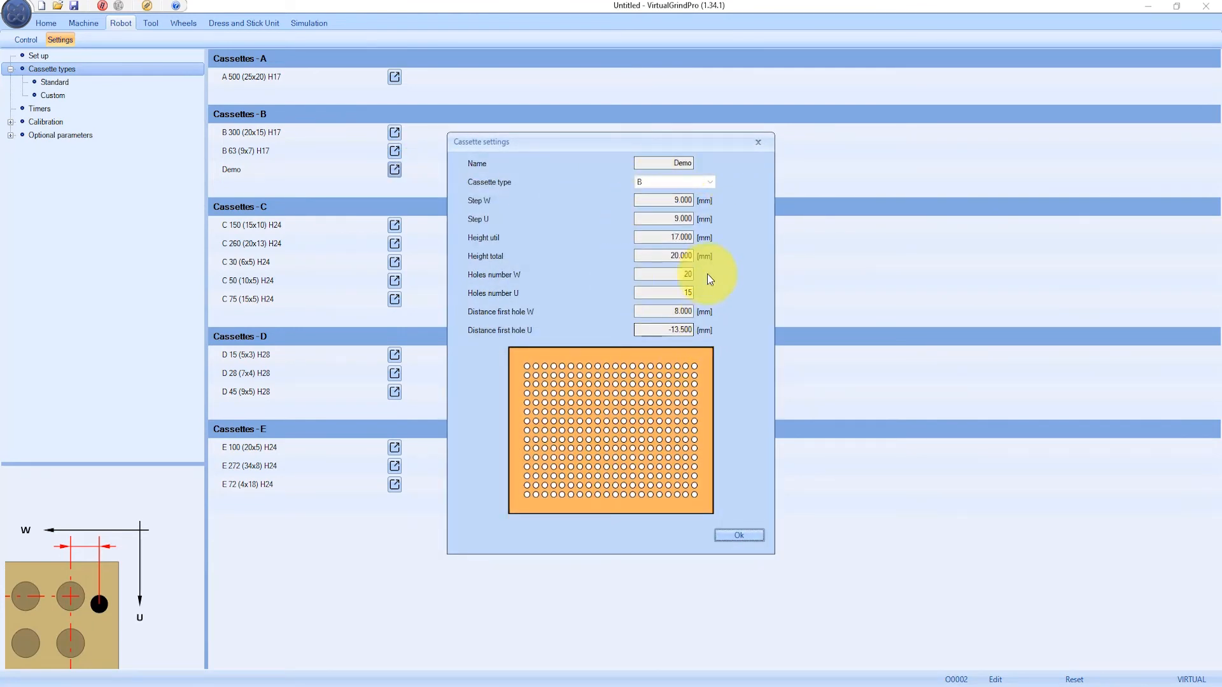
left_click(671, 256)
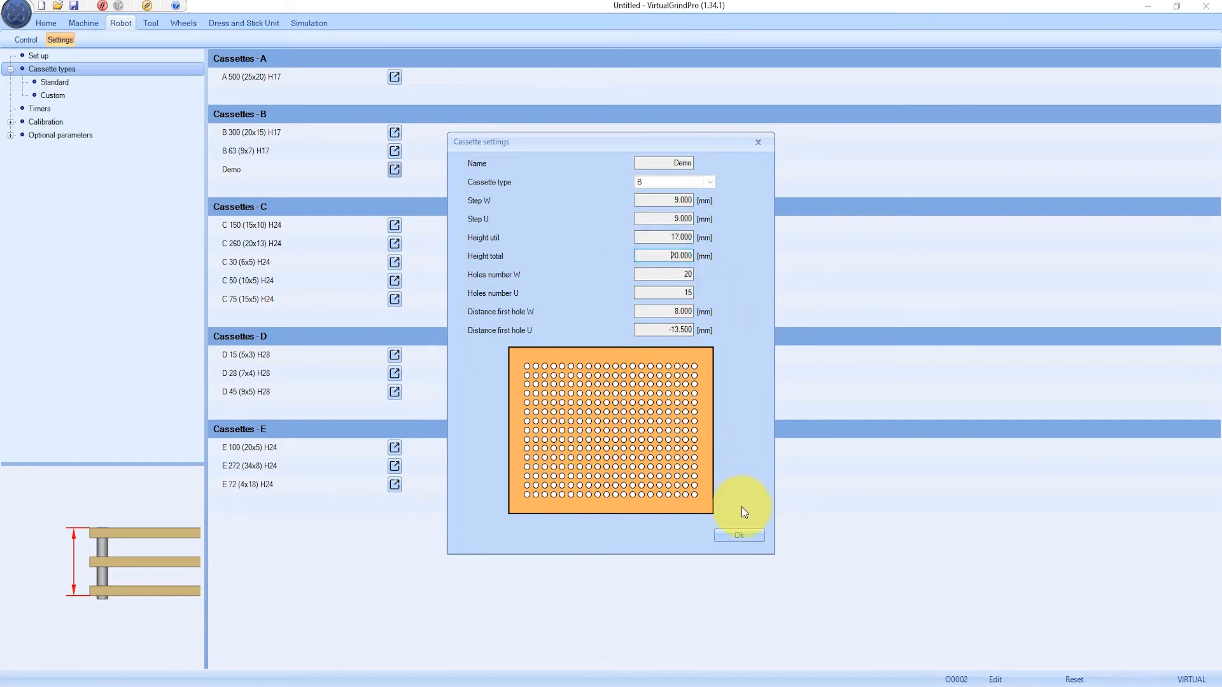
left_click(740, 536)
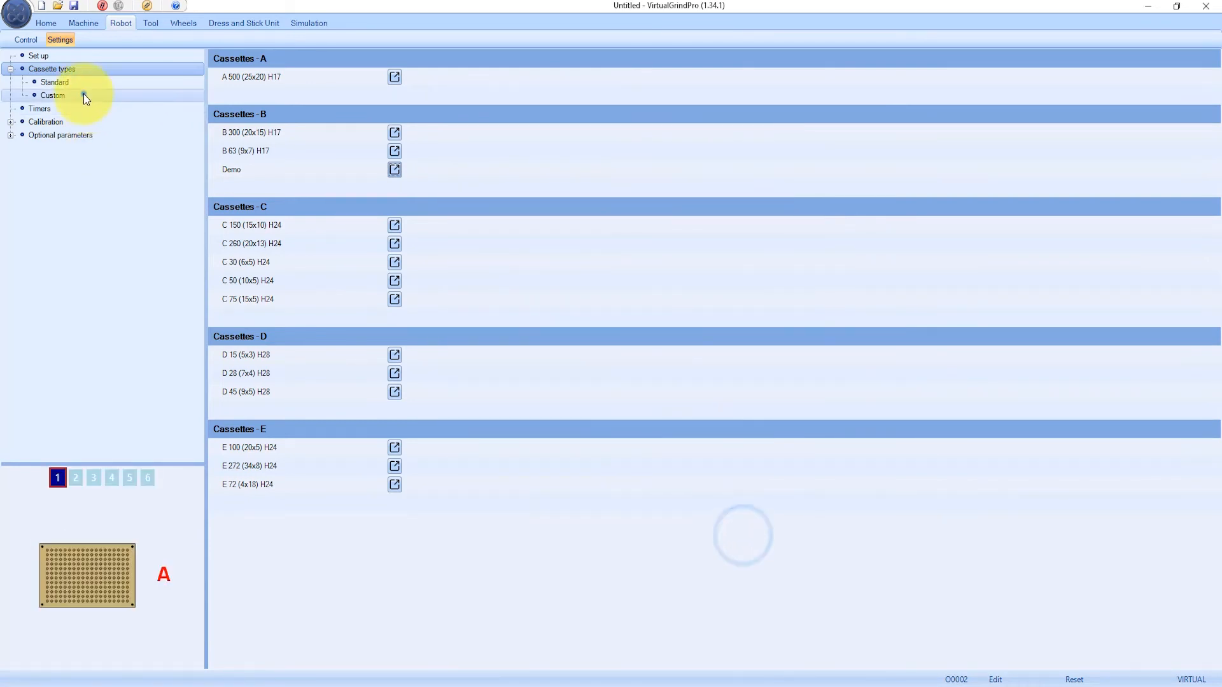
Open the custom Demo cassette for editing, check its Step W and Step U parameters, and confirm its settings.
left_click(84, 96)
left_click(394, 76)
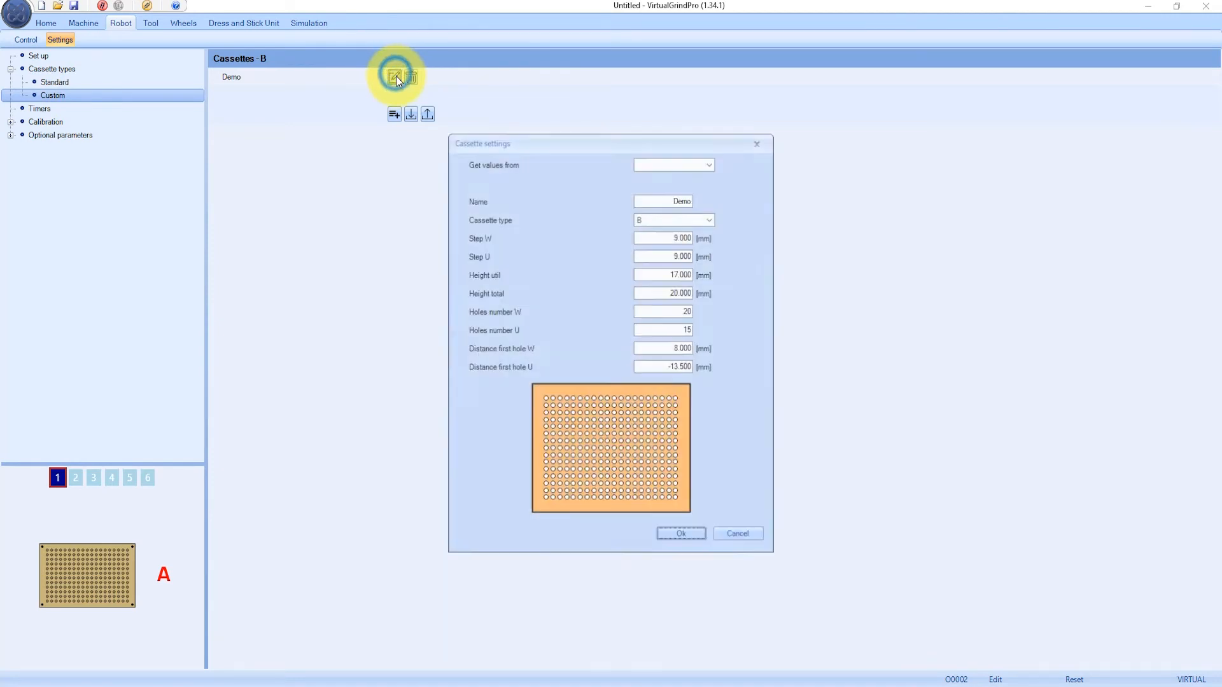
double_click(666, 237)
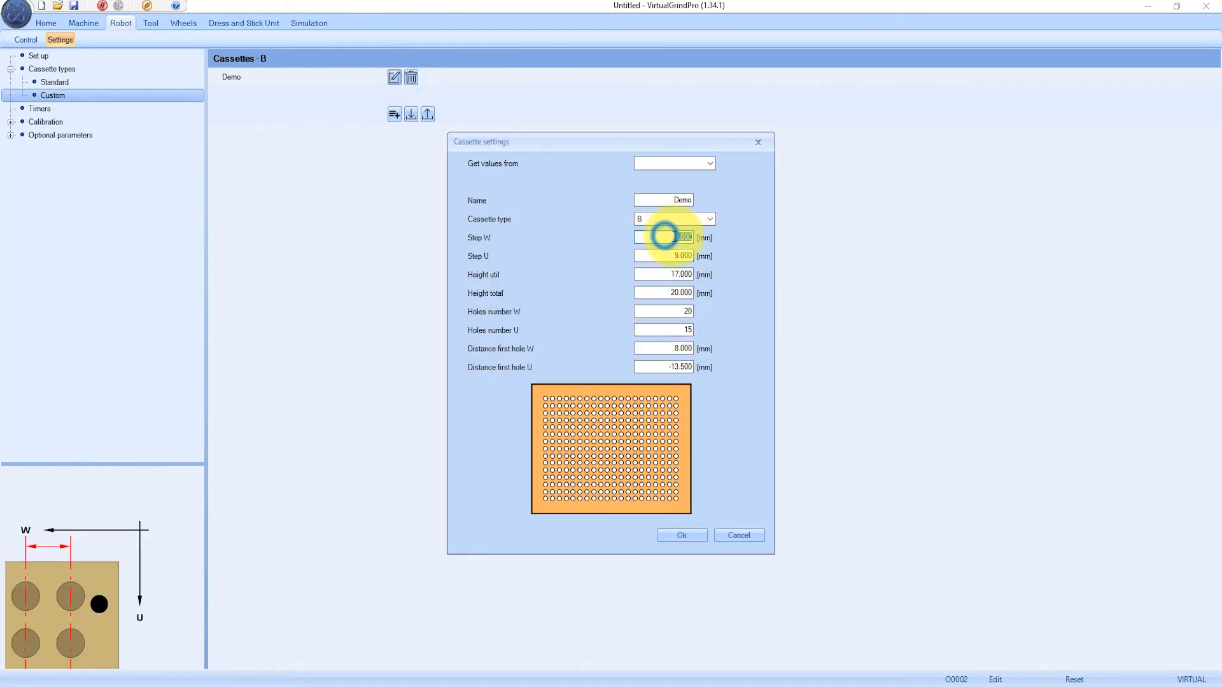
double_click(666, 255)
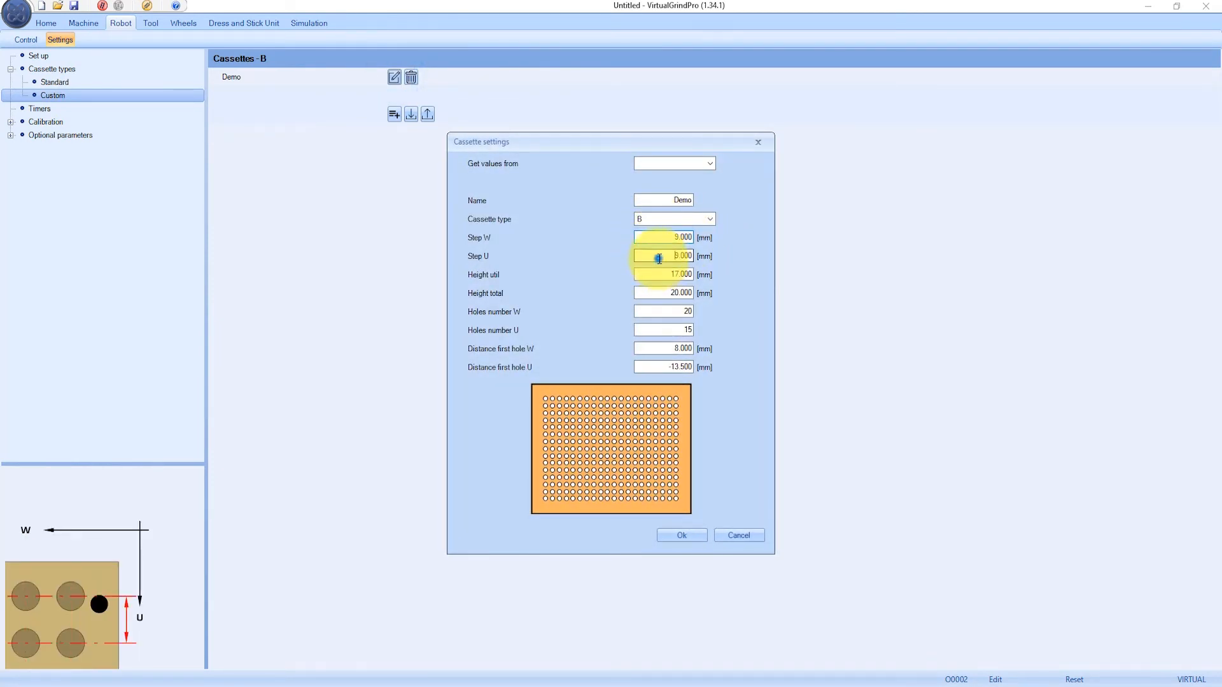
left_click(682, 533)
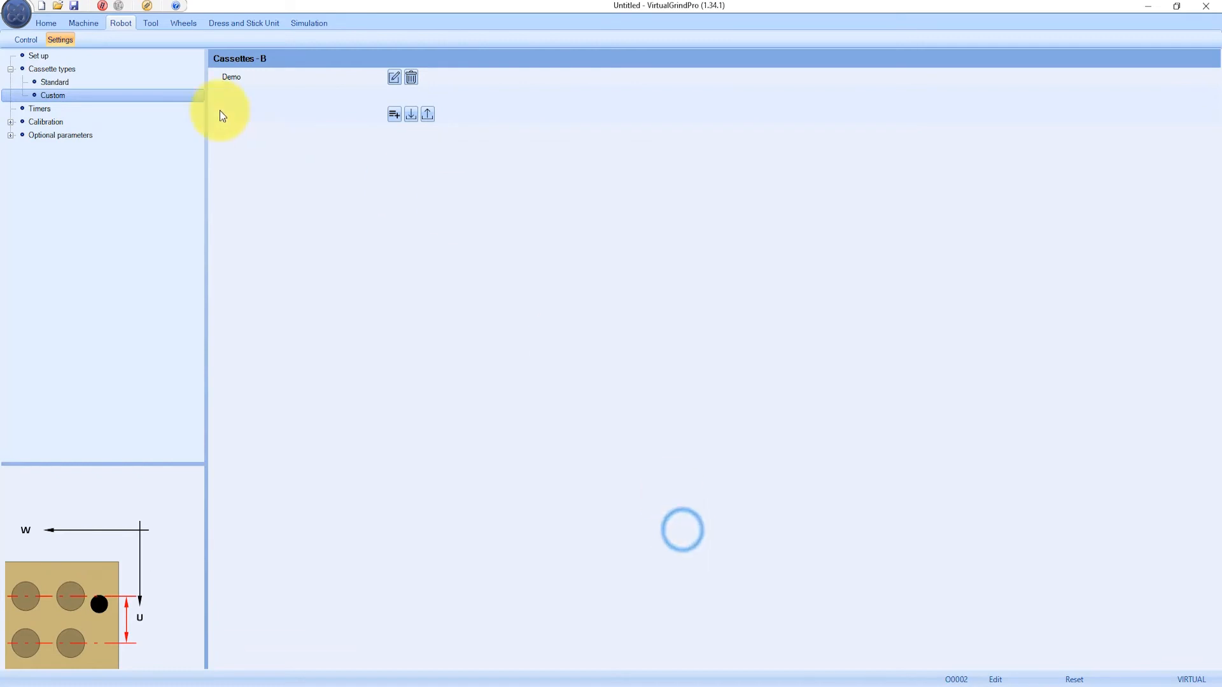
Review the overview of all cassette types, the robot timers and the list of available calibrations.
left_click(53, 70)
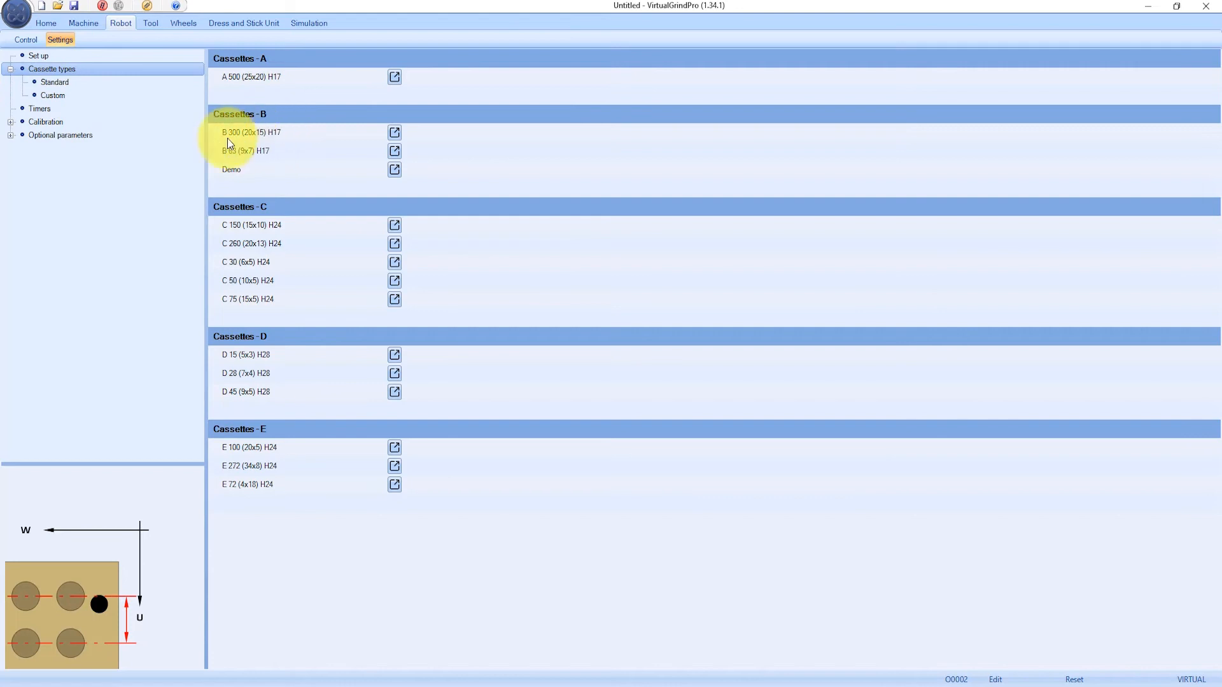
left_click(38, 109)
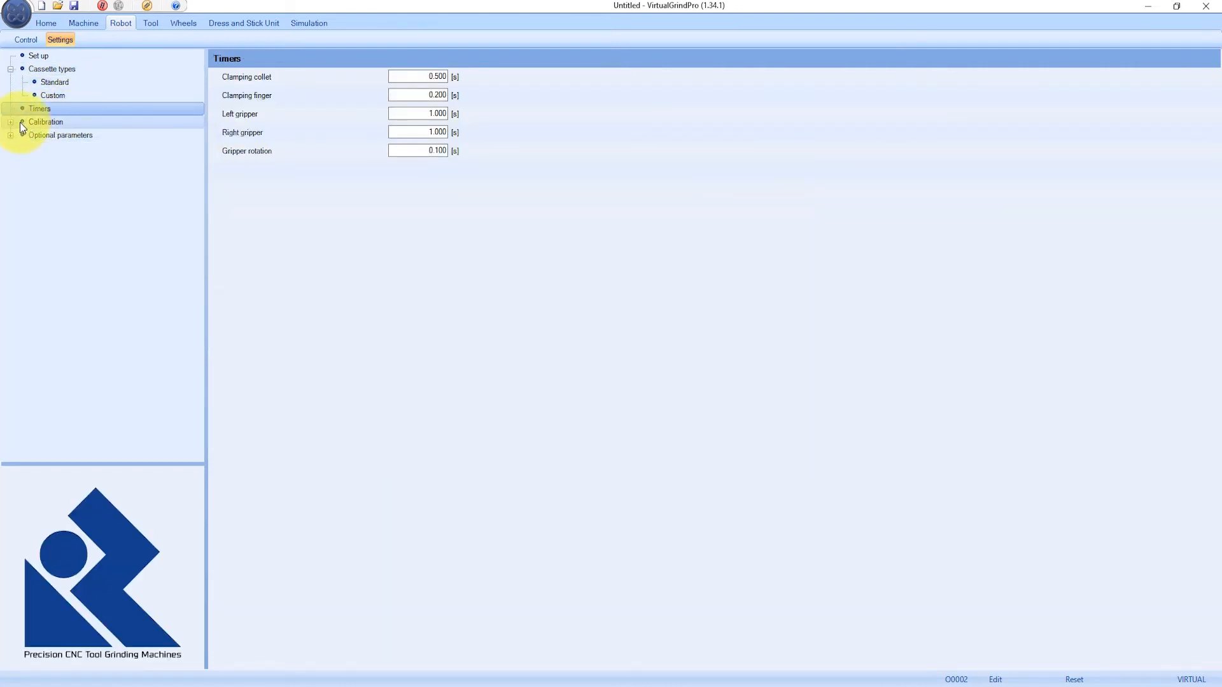
left_click(24, 124)
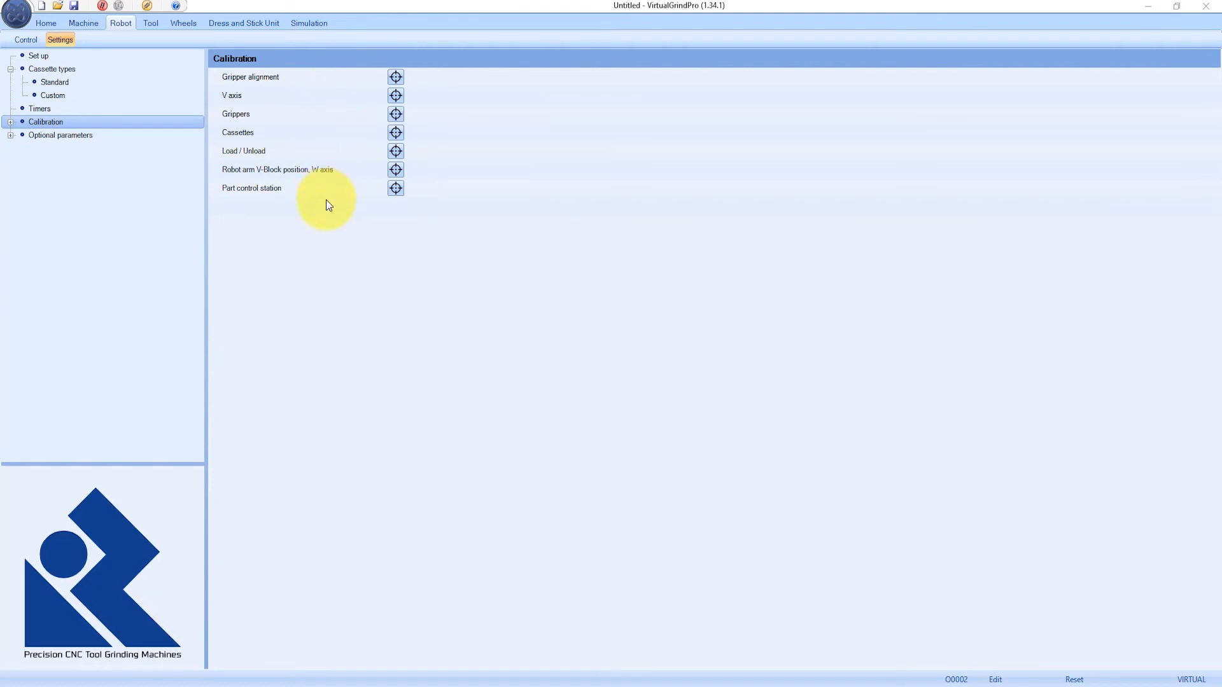
Run the gripper rotation alignment through its front and back alignment stages, and finish the calibration.
left_click(395, 77)
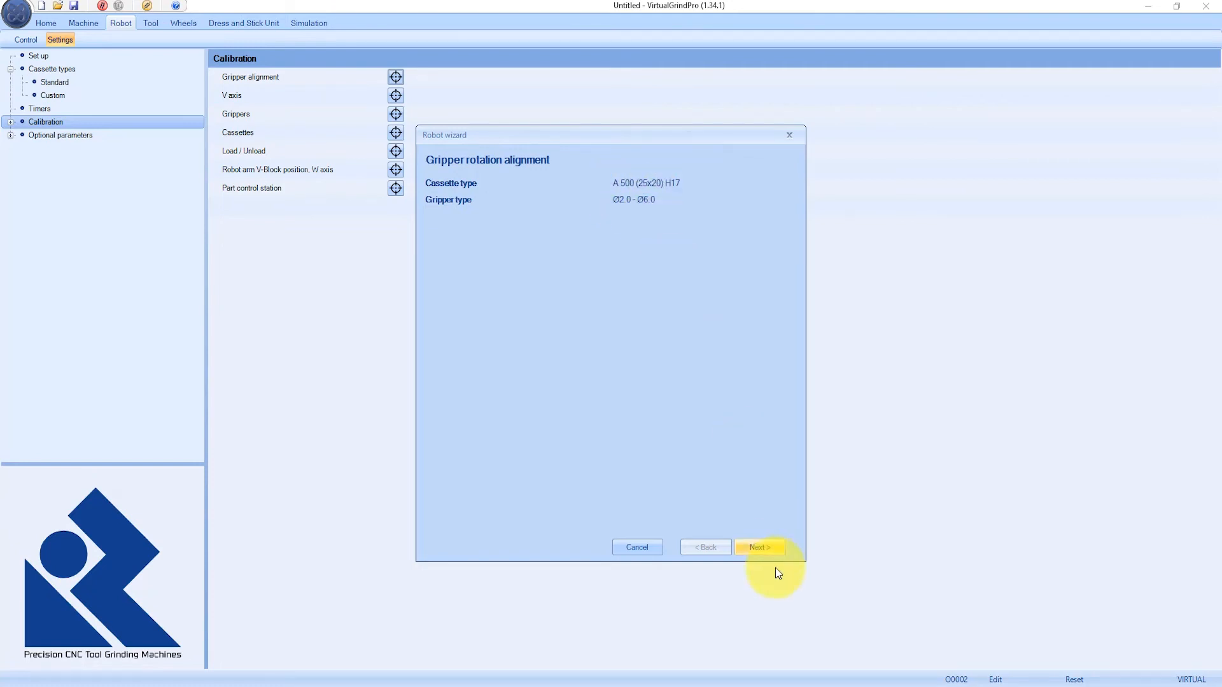
left_click(766, 547)
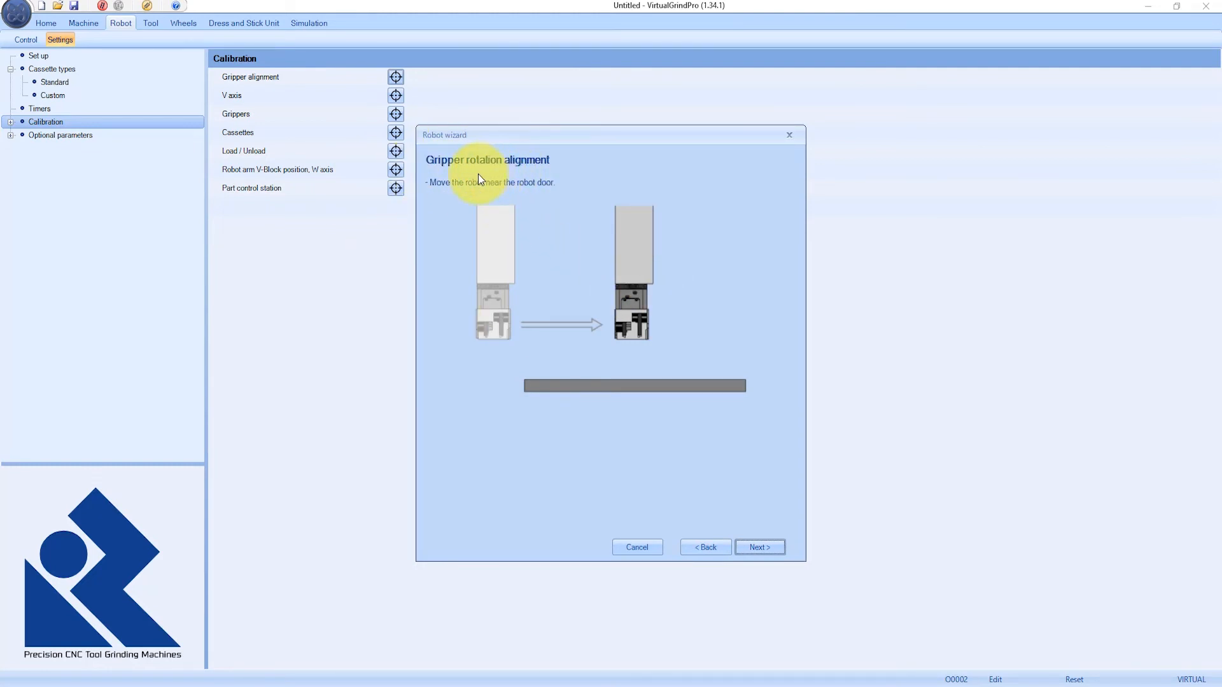
left_click(764, 544)
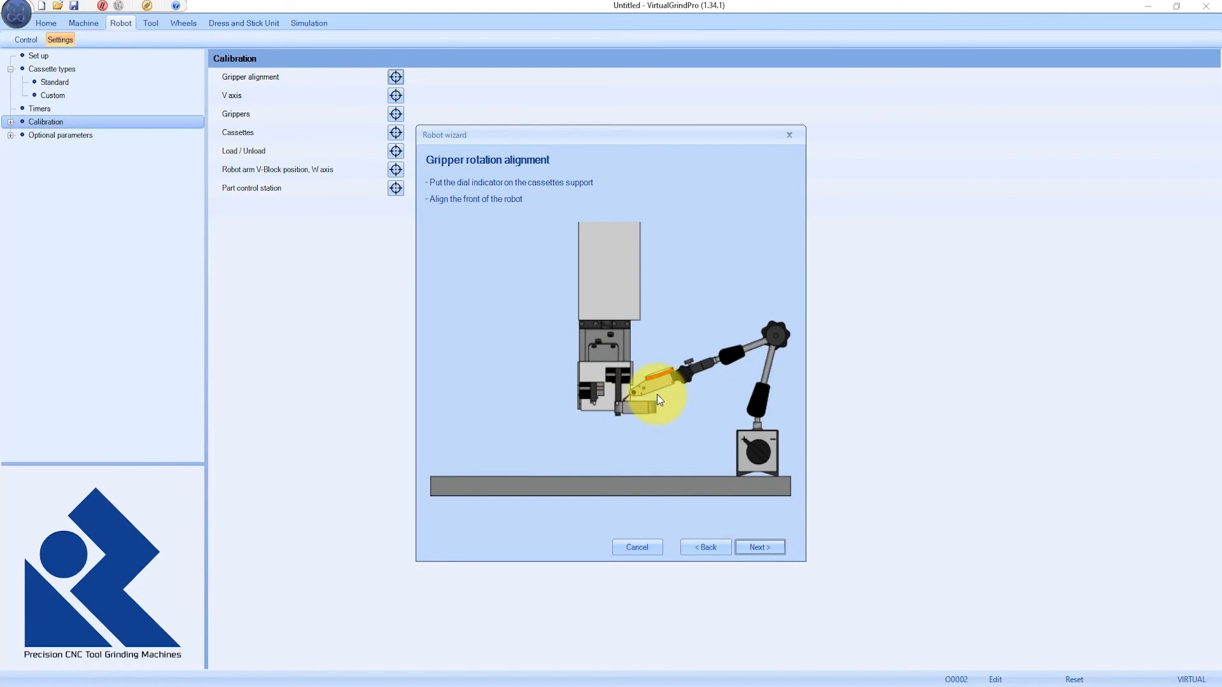
left_click(771, 550)
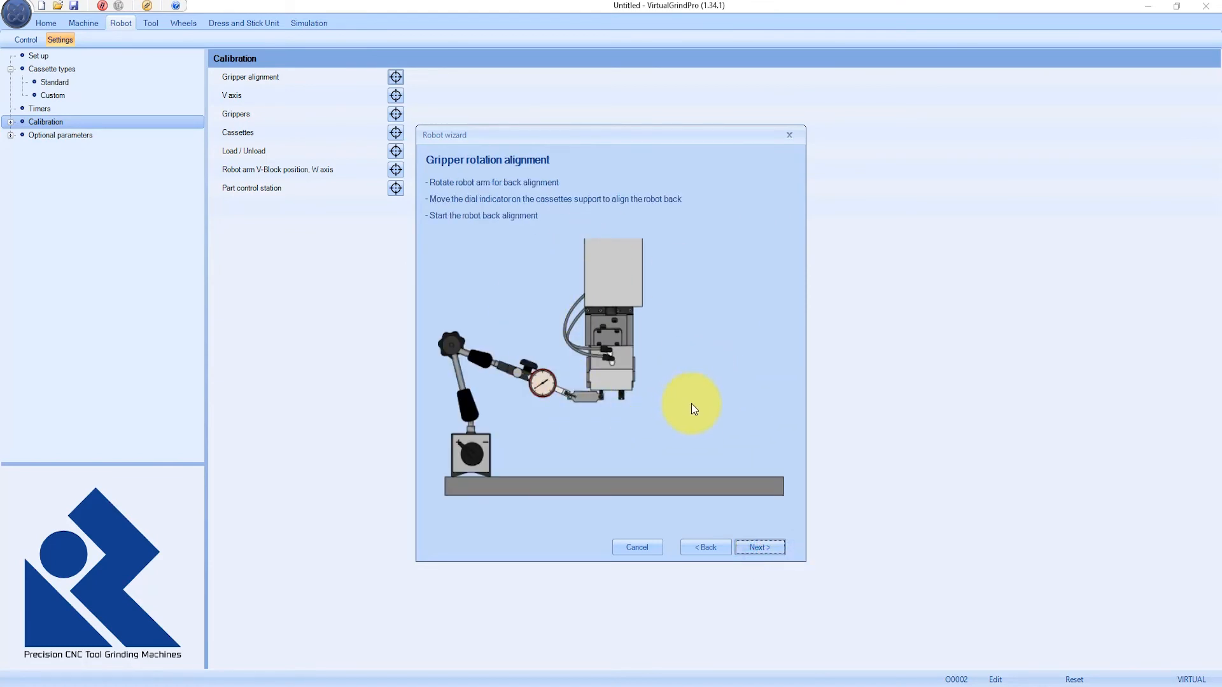
left_click(765, 545)
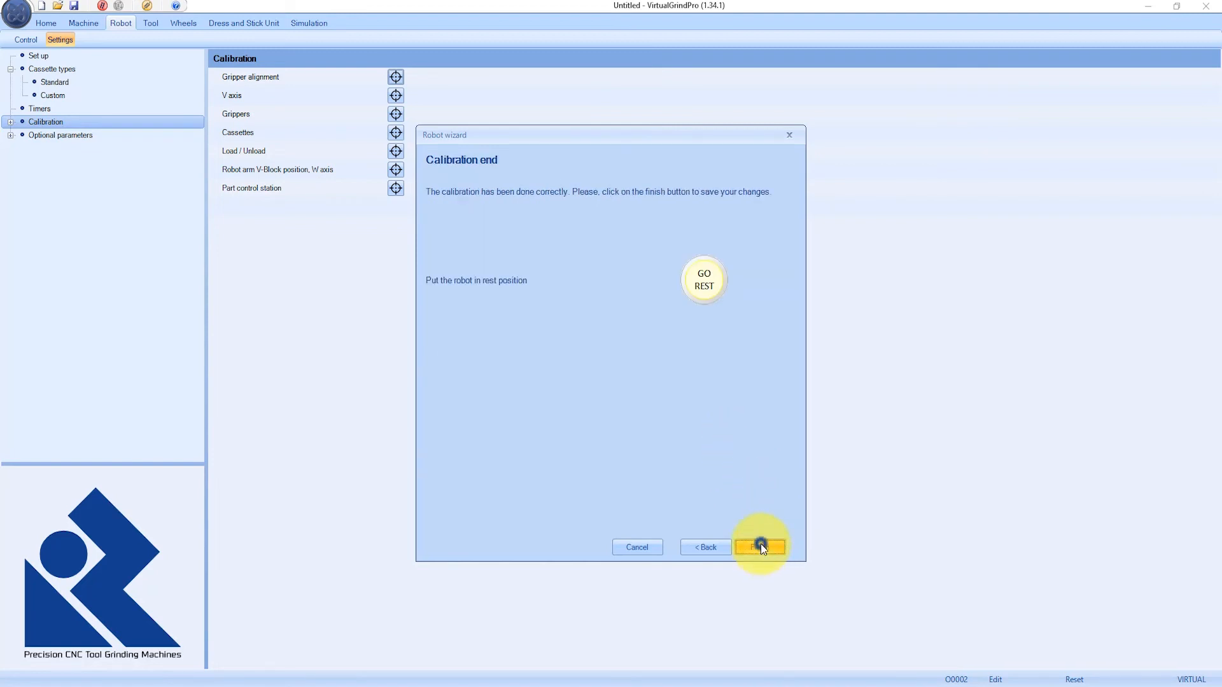
left_click(761, 546)
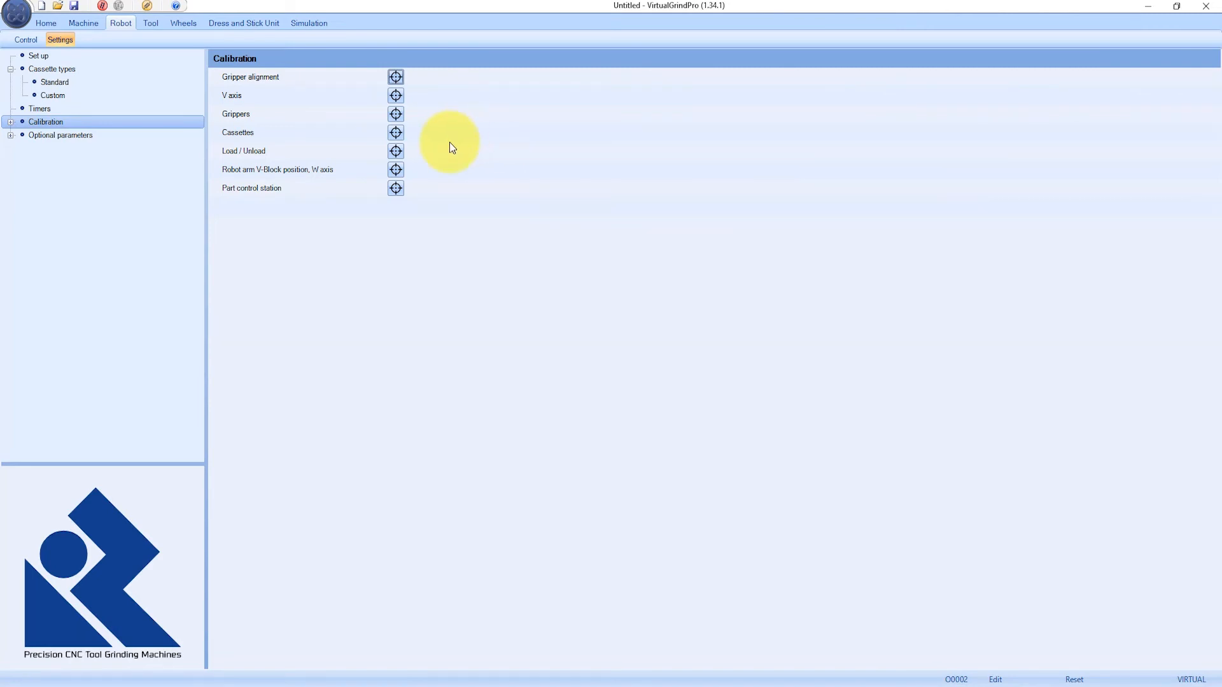
Try the load/unload calibration up to saving the load robot position, and cancel the wizard.
left_click(400, 153)
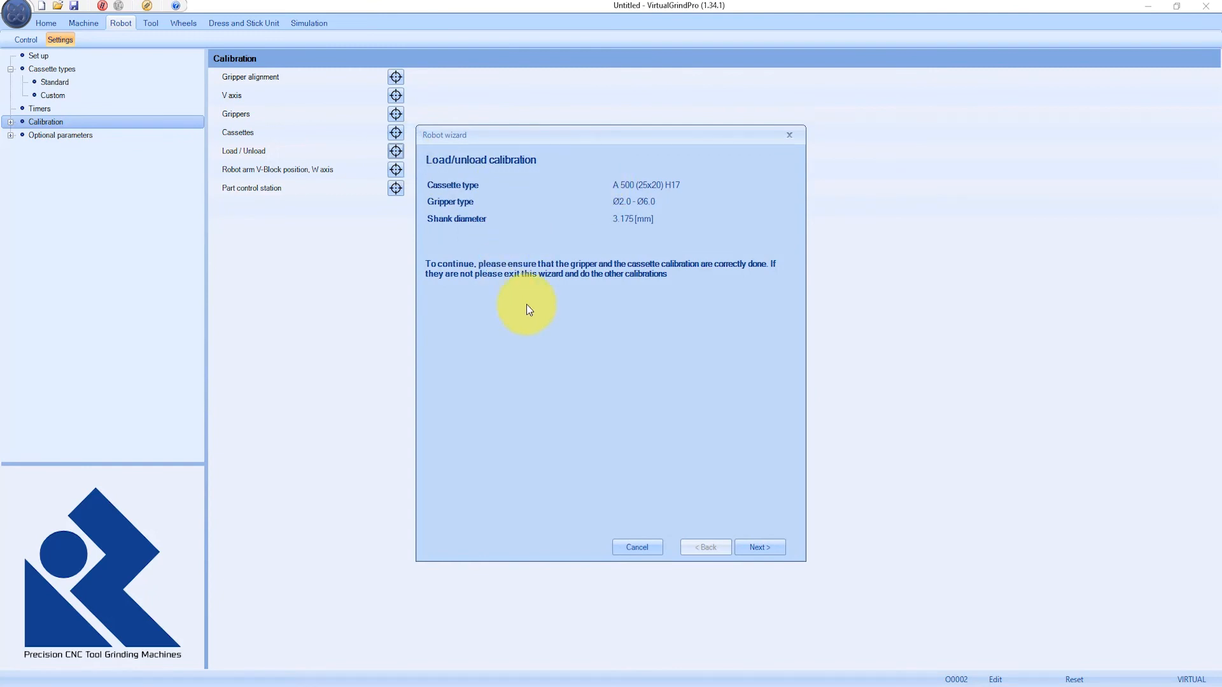
left_click(758, 549)
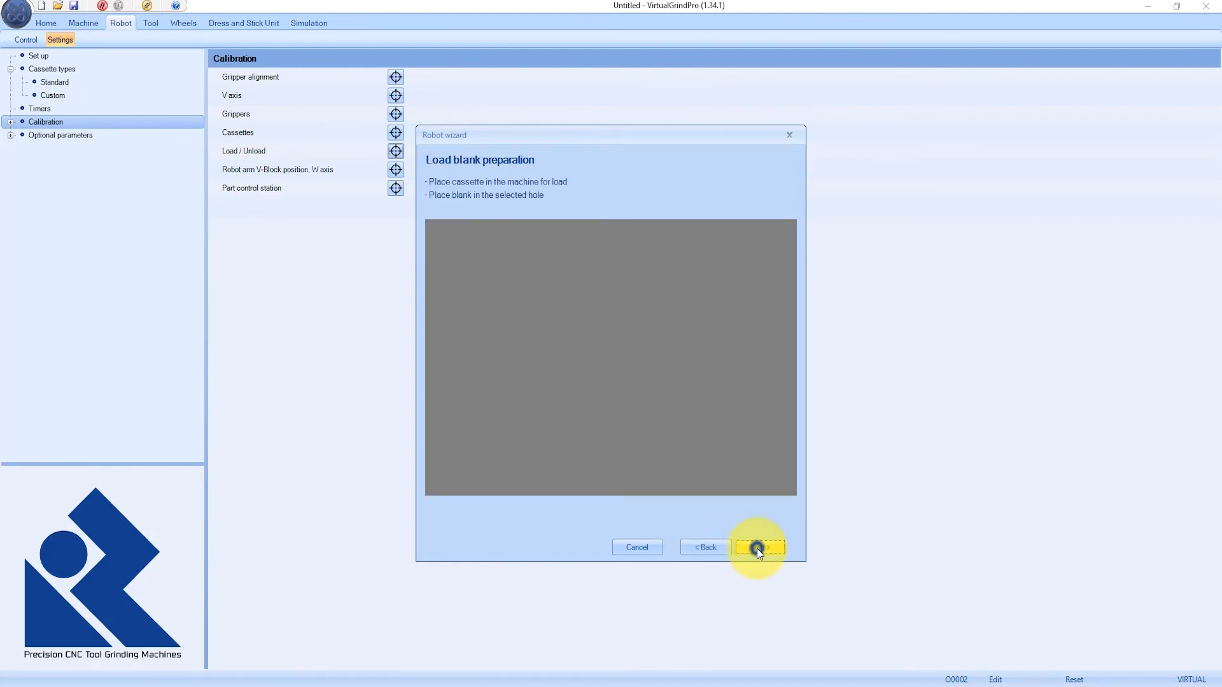
left_click(751, 547)
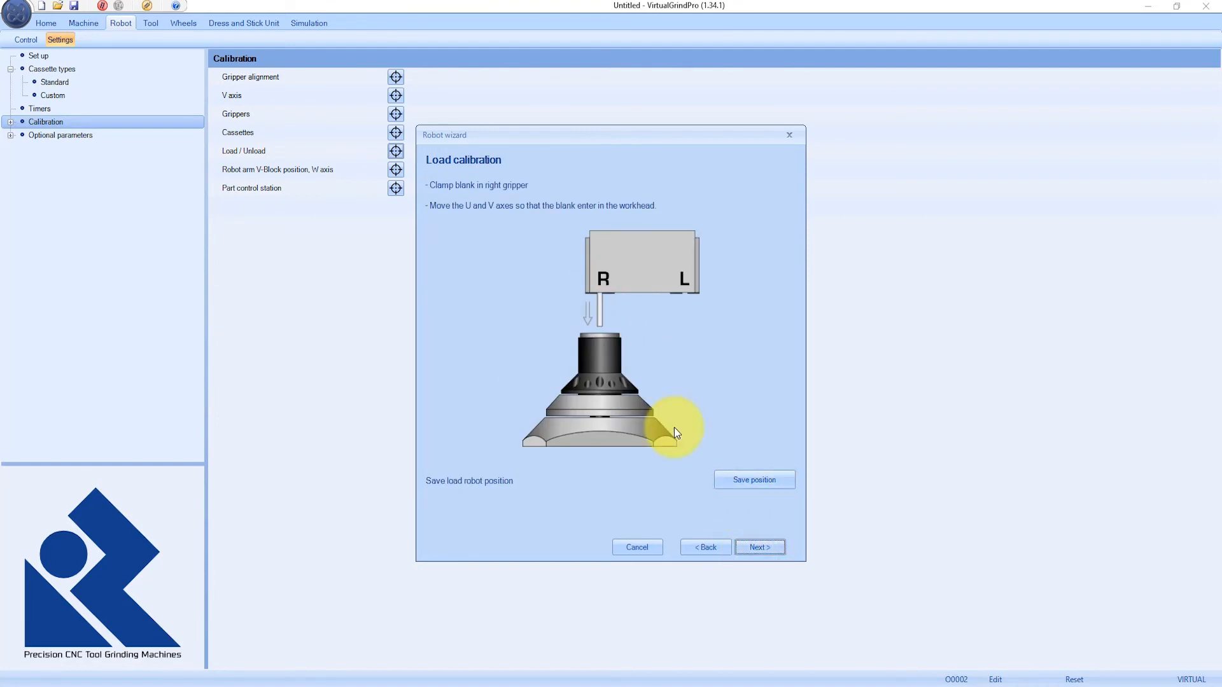
left_click(776, 482)
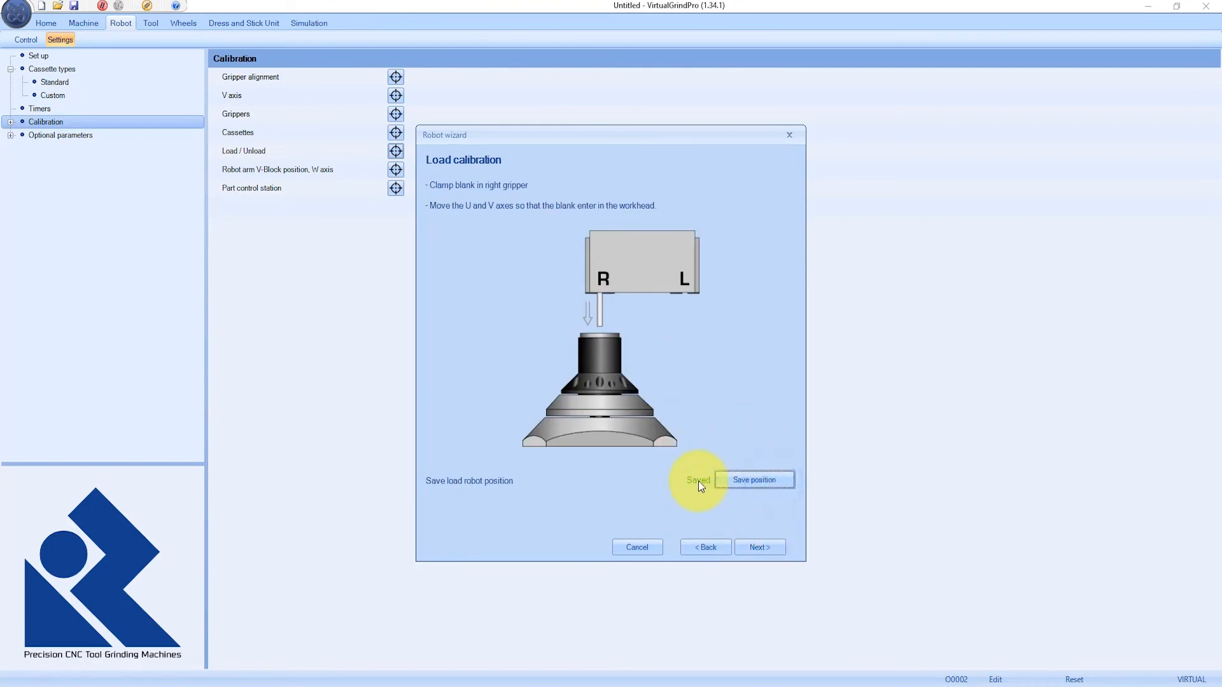
left_click(641, 547)
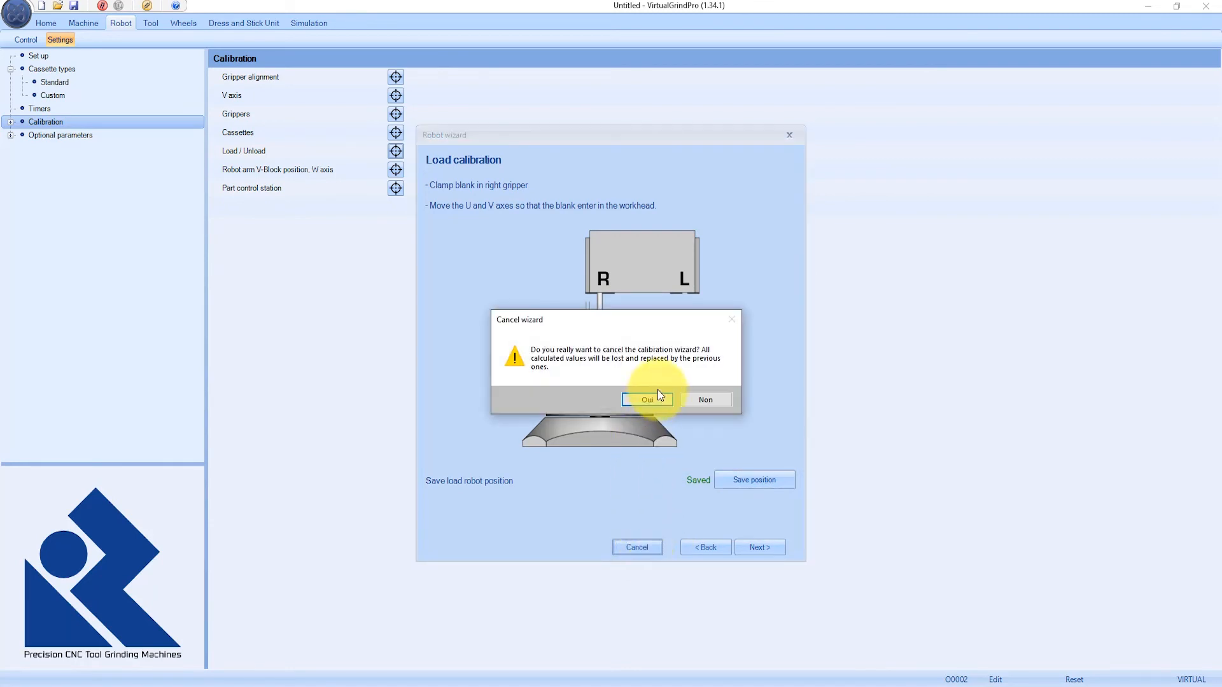
left_click(659, 401)
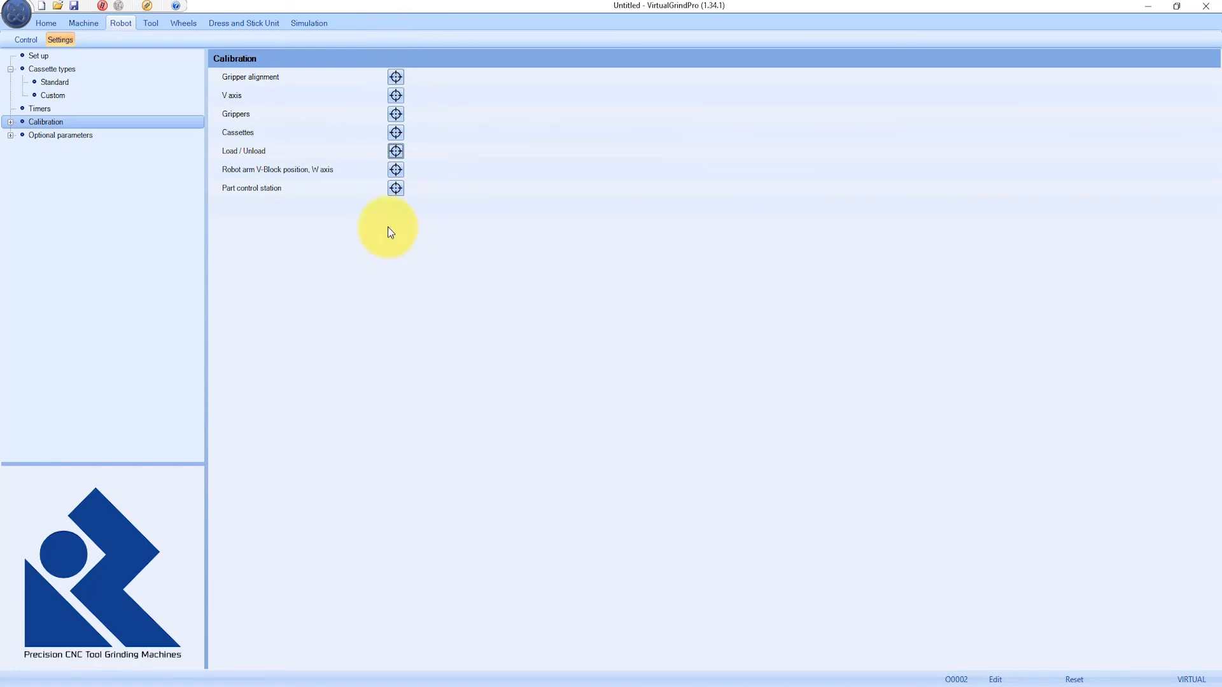
Expand the calibration settings and examine the calculated values, including the diagram for the gripper clearance.
left_click(11, 123)
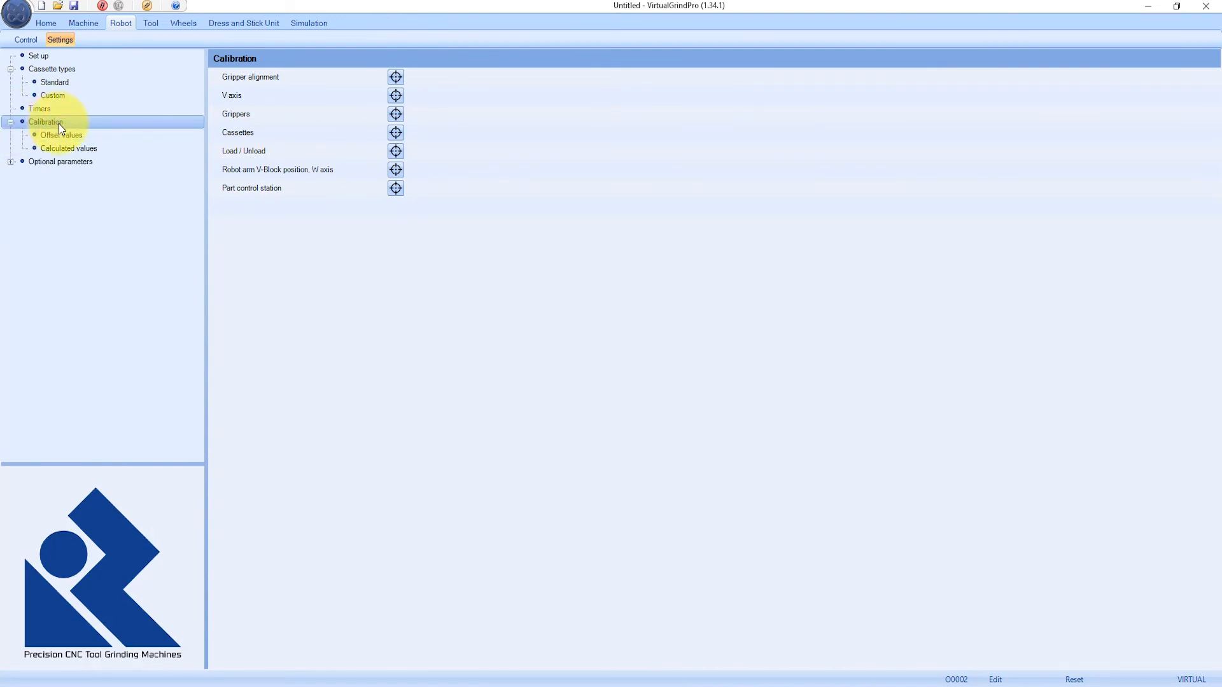
left_click(115, 148)
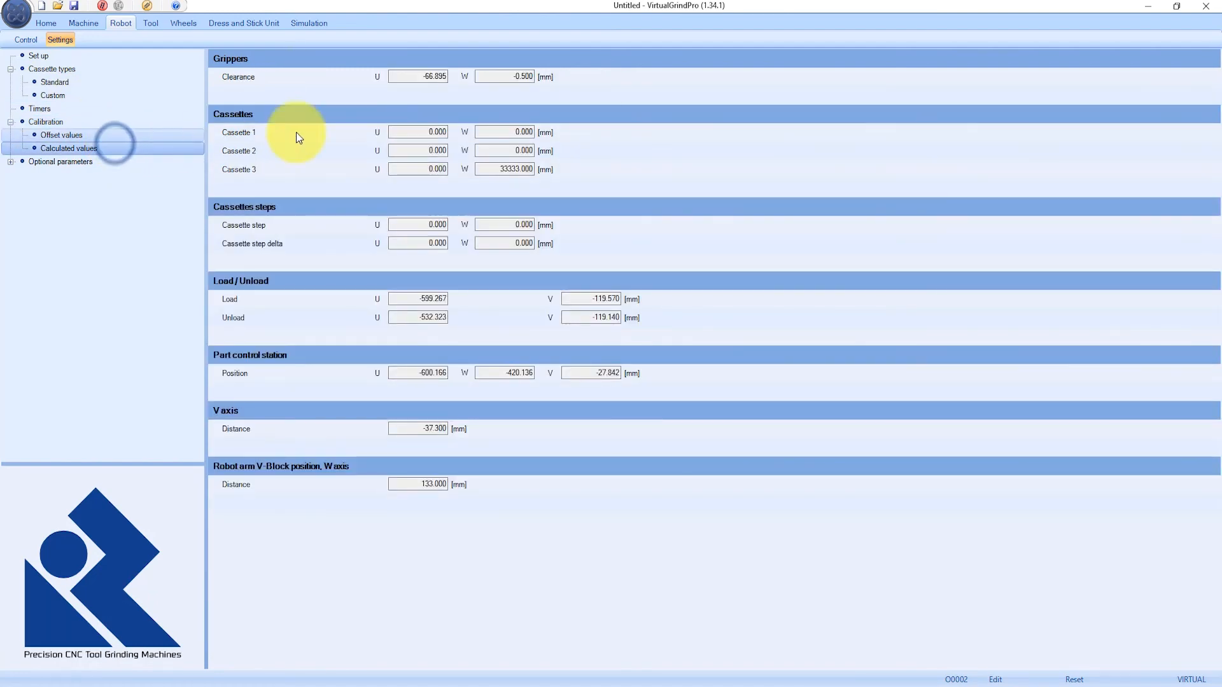
left_click(425, 488)
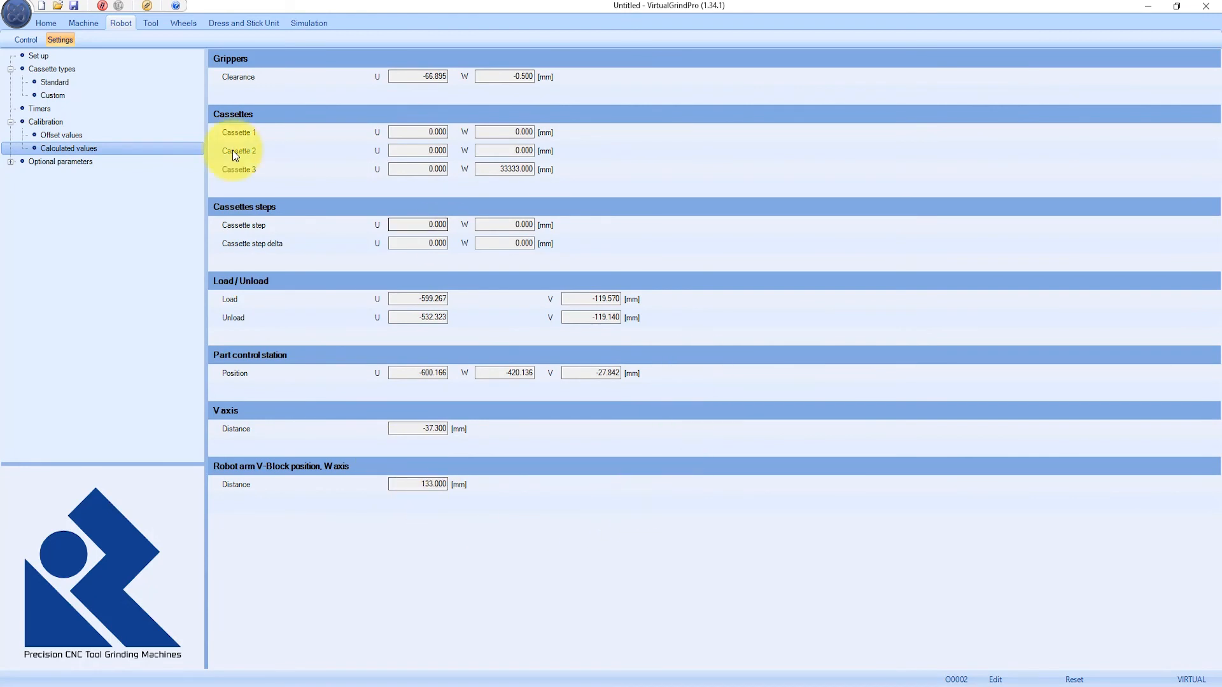
left_click(422, 76)
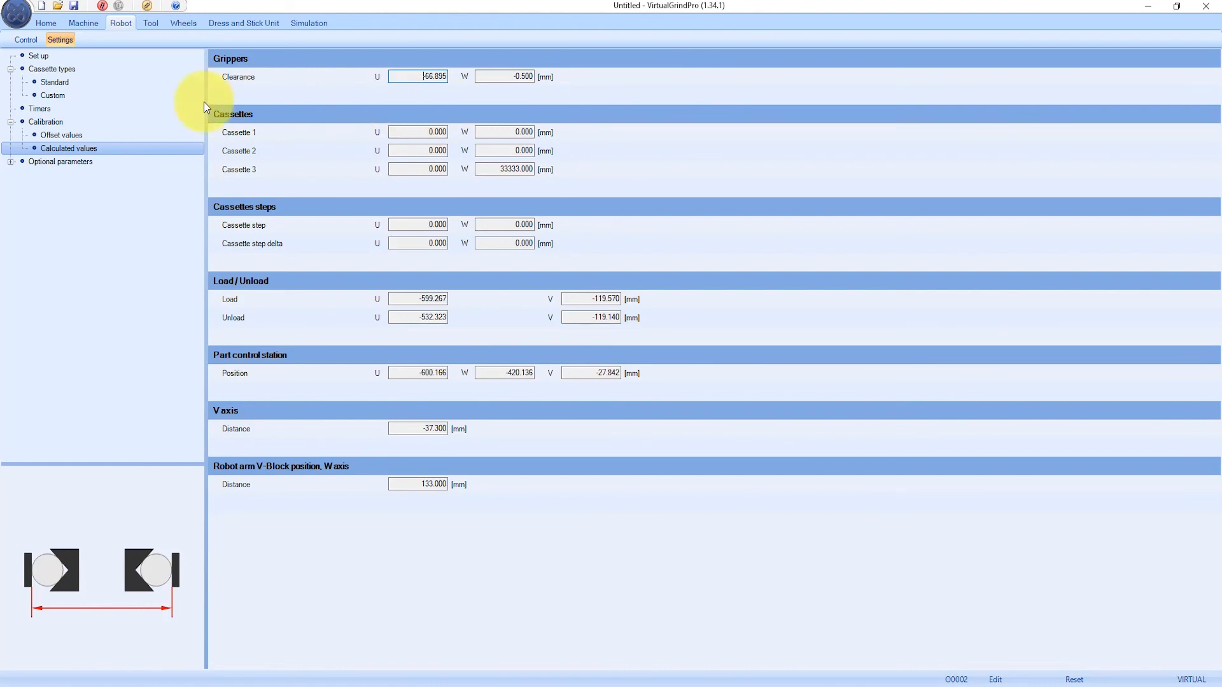
Review the calibration offset values for cassette 1, unloading and the part control station.
left_click(69, 135)
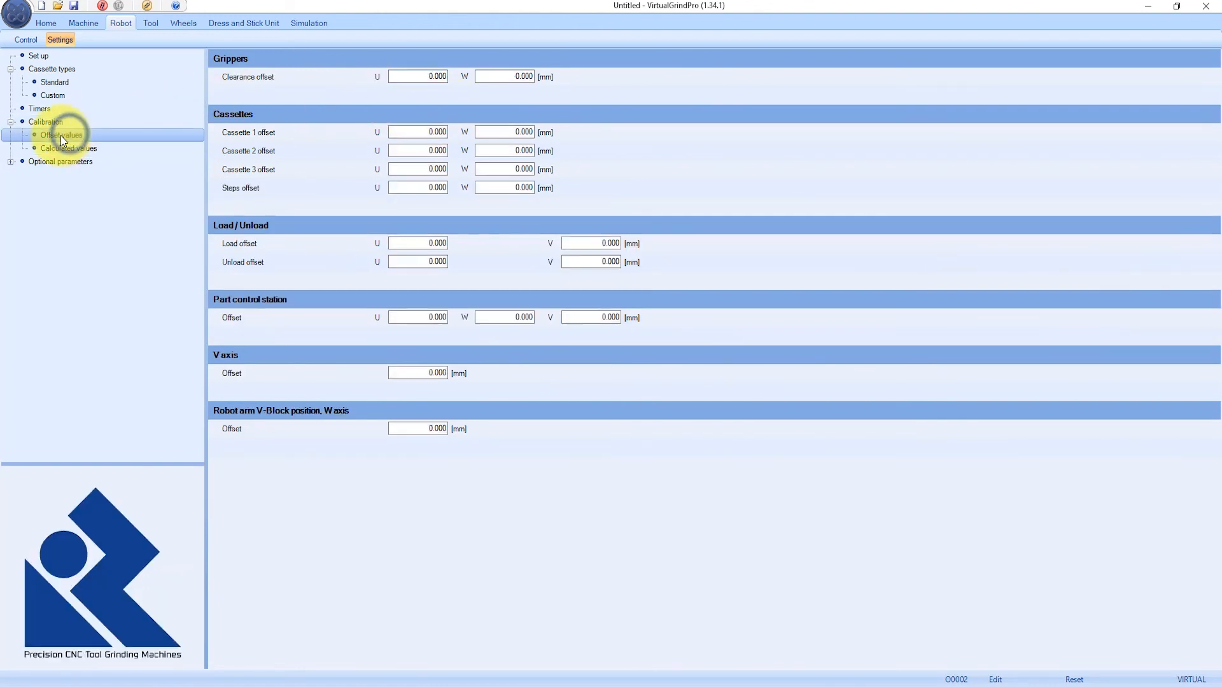
left_click(396, 132)
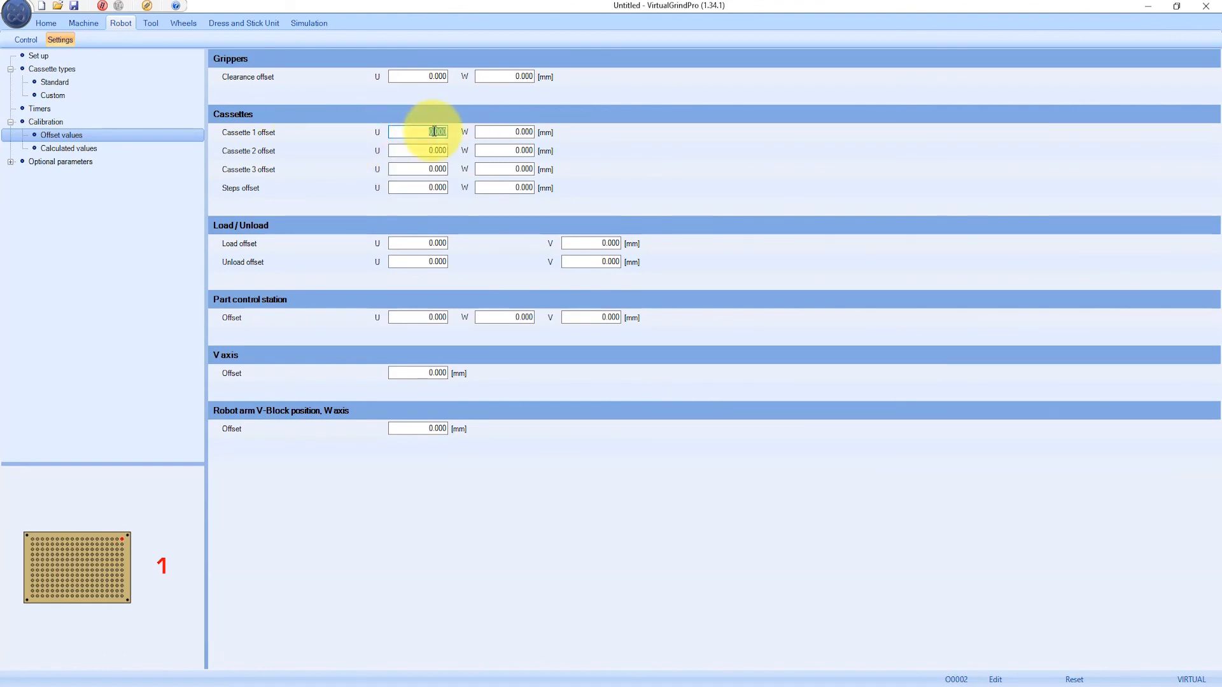
left_click(418, 263)
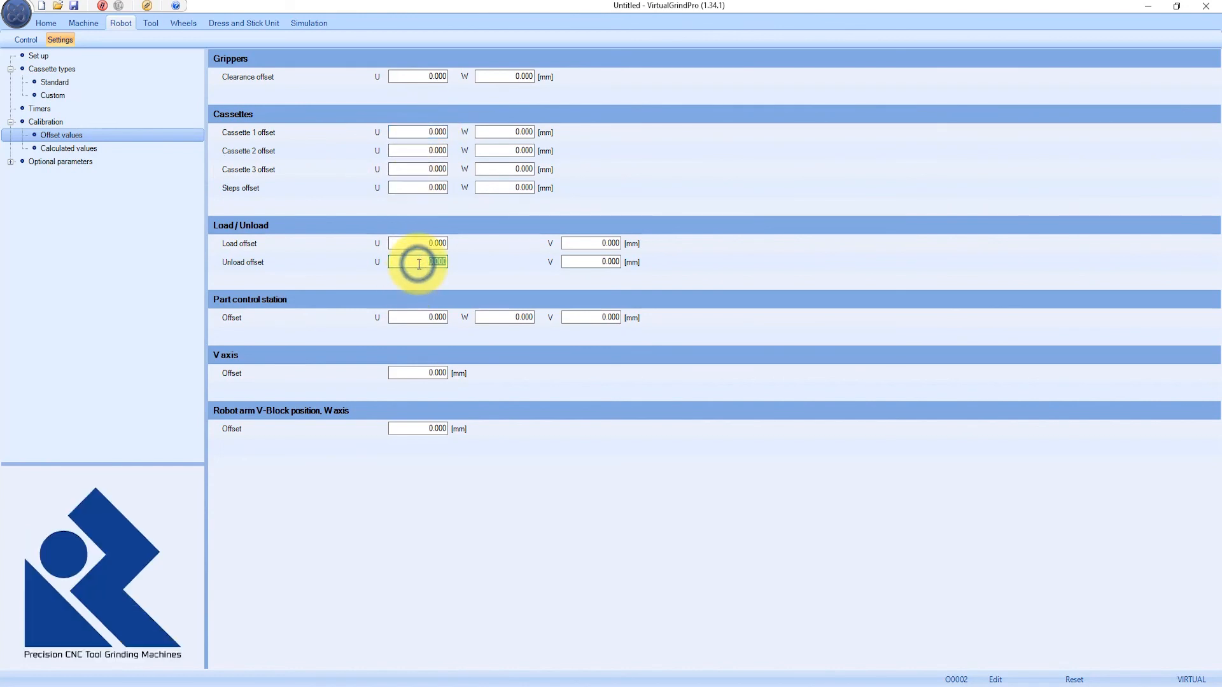
left_click(417, 317)
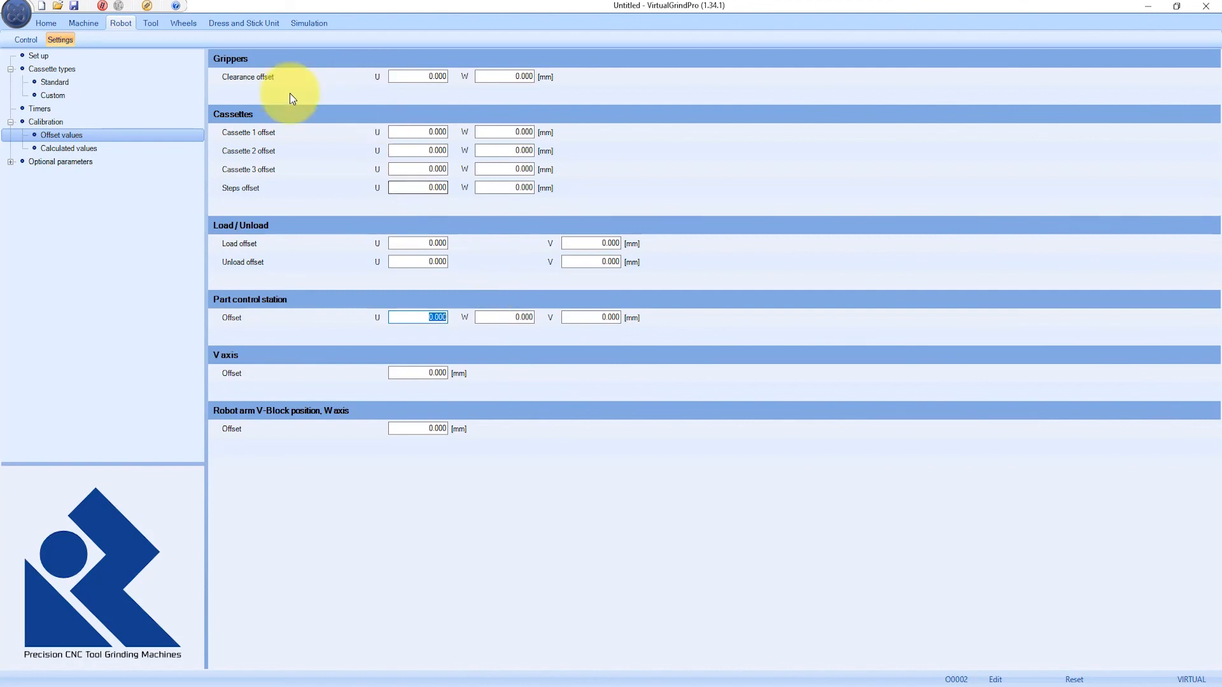
Return to the calculated calibration values, and open the robot's optional parameters.
left_click(153, 149)
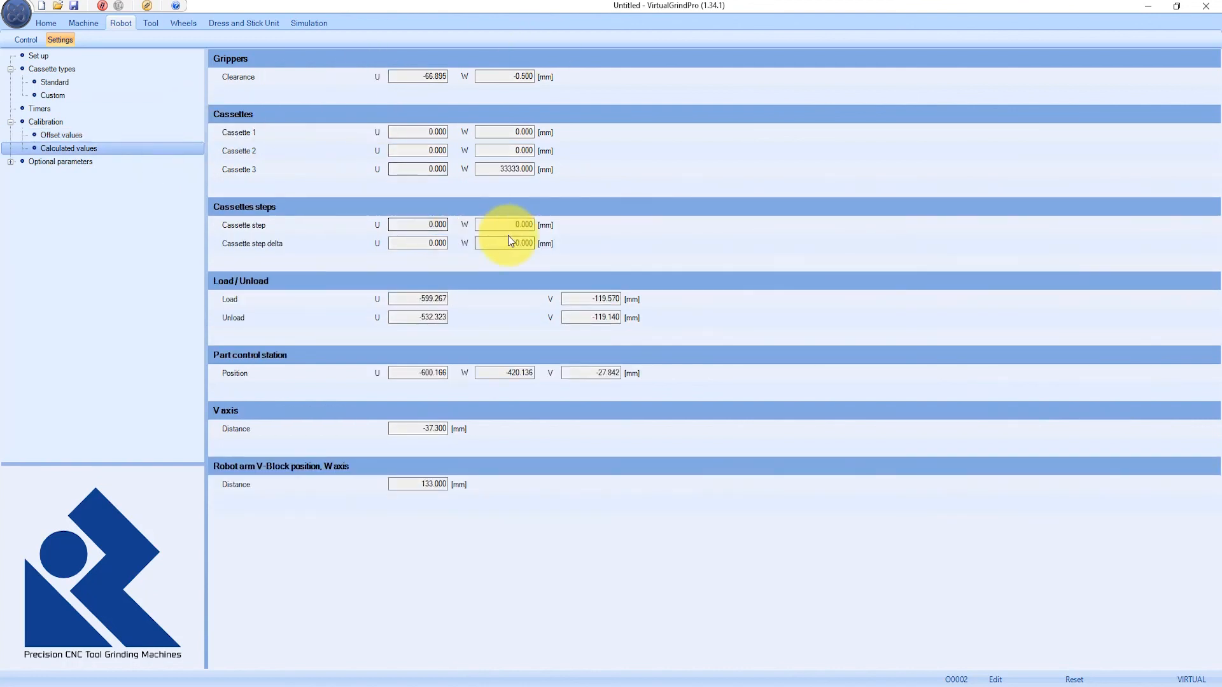
left_click(76, 164)
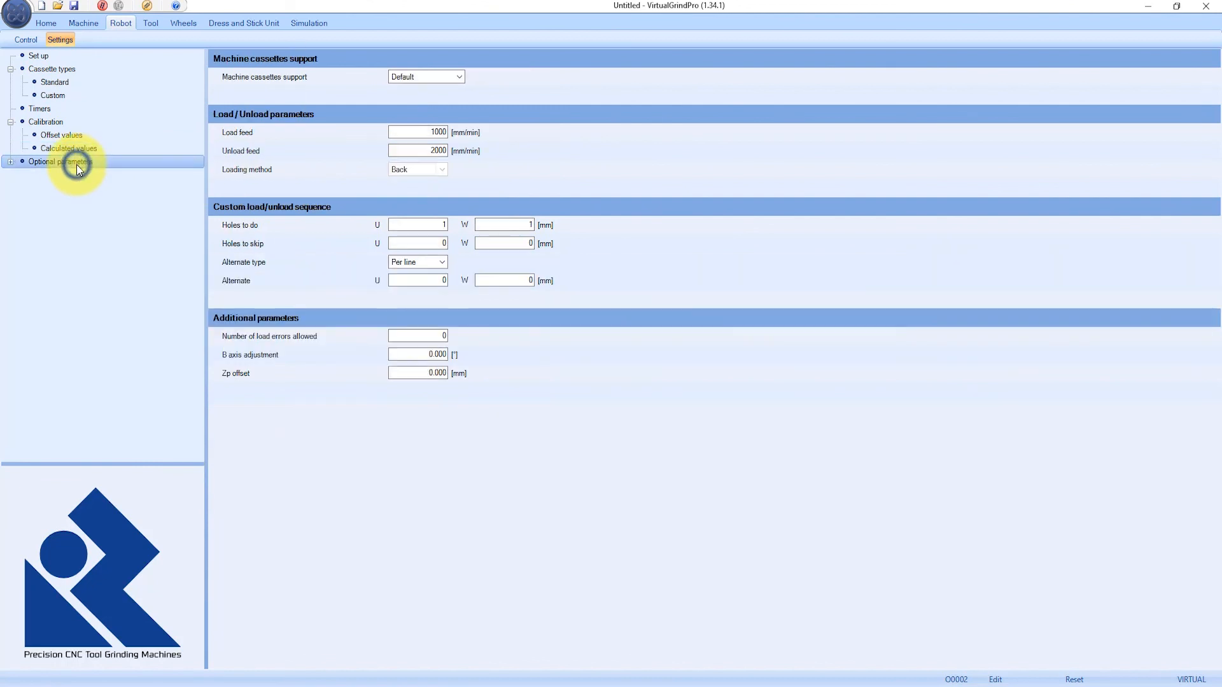